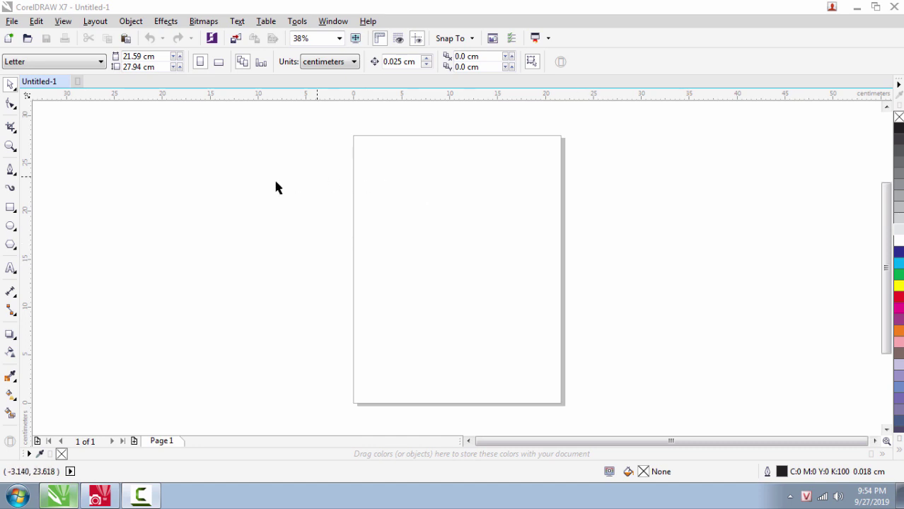
# Import the "anh mau" photo and place it over the page at about 22.7 × 28.4 cm
pyautogui.click(12, 22)
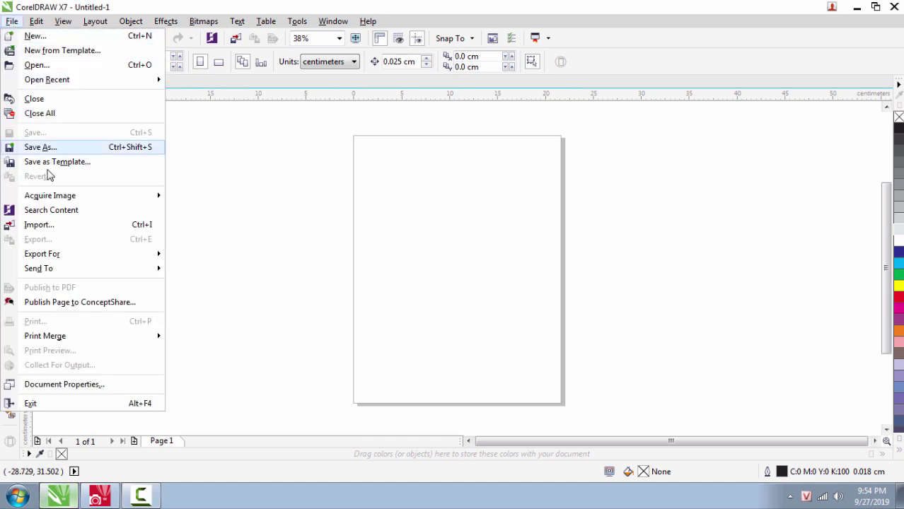
pyautogui.click(40, 224)
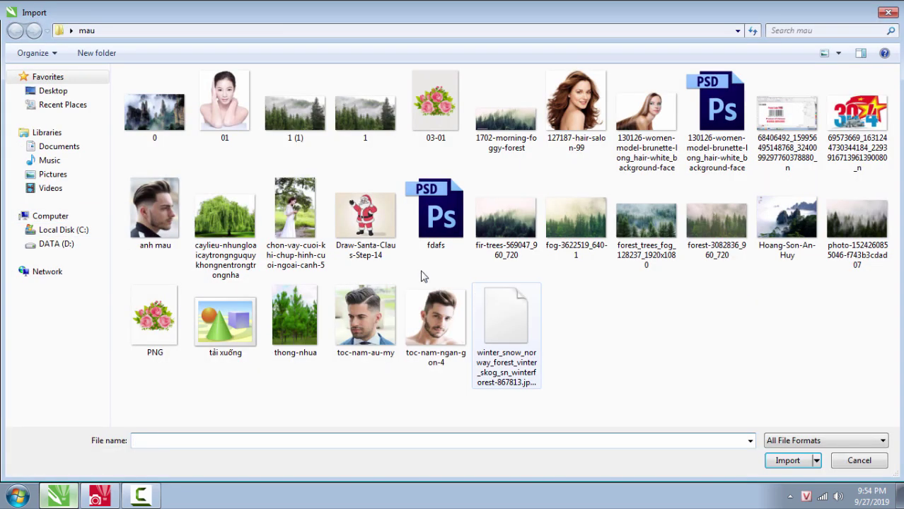
pyautogui.click(159, 212)
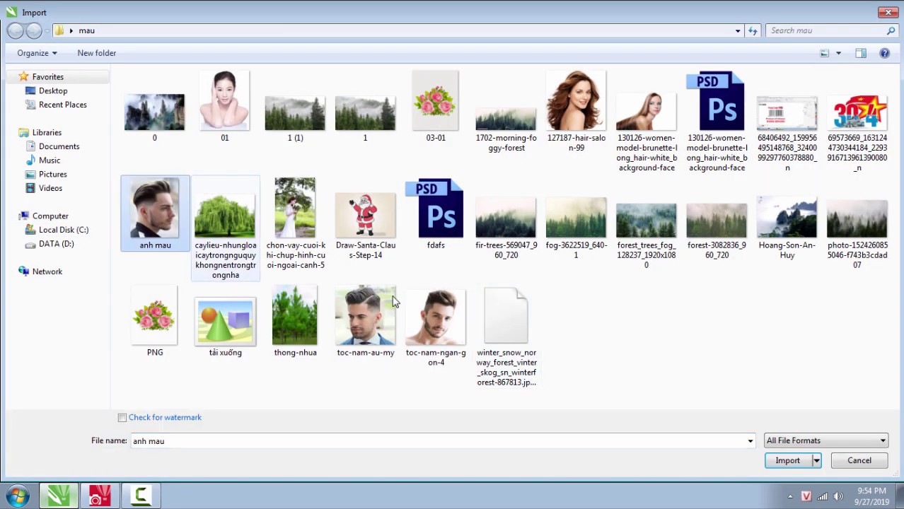
pyautogui.click(787, 461)
pyautogui.moveTo(354, 135); pyautogui.dragTo(583, 397)
pyautogui.click(710, 348)
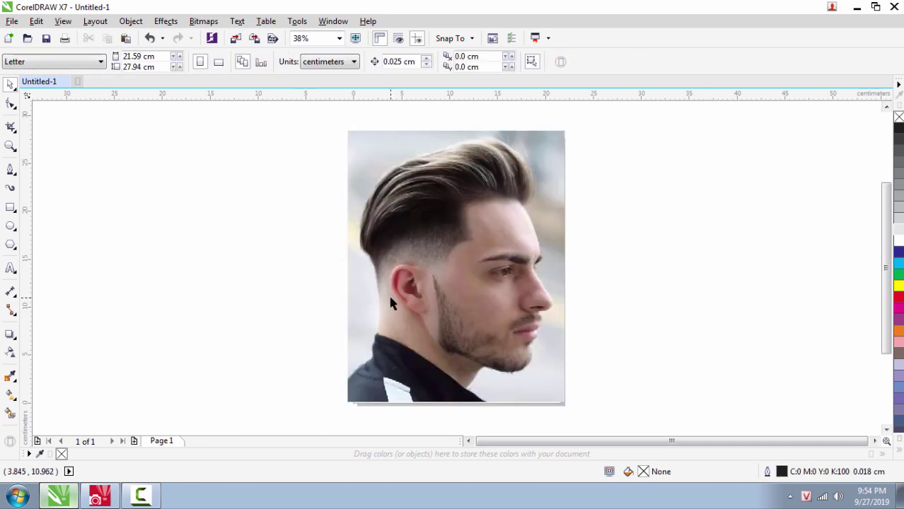
# Duplicate the imported portrait by copying and pasting it, and move the copy to the right of the original
pyautogui.scroll(-2, 390, 297)
pyautogui.click(441, 297)
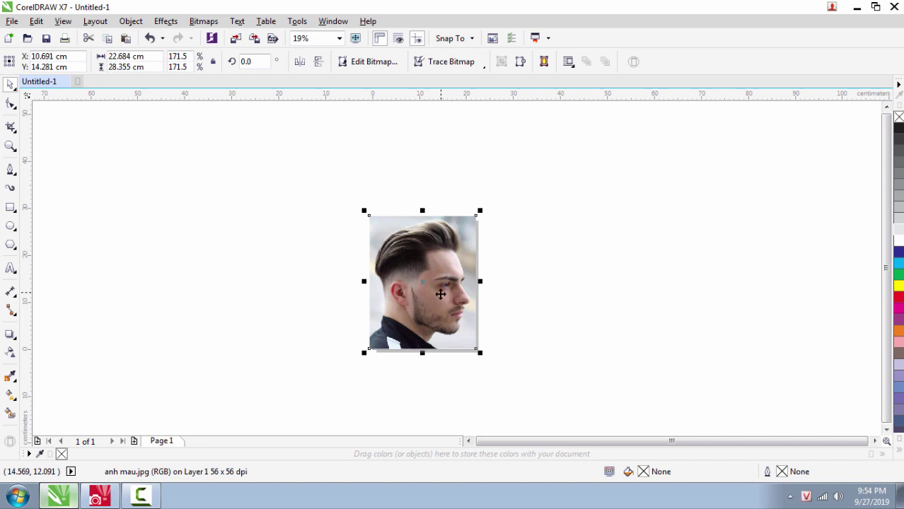
pyautogui.rightClick(406, 283)
pyautogui.click(451, 285)
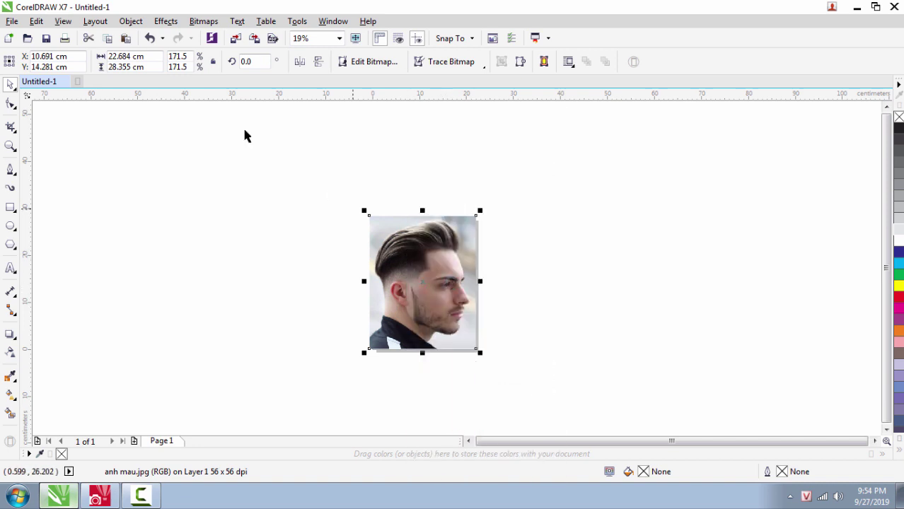
pyautogui.click(36, 22)
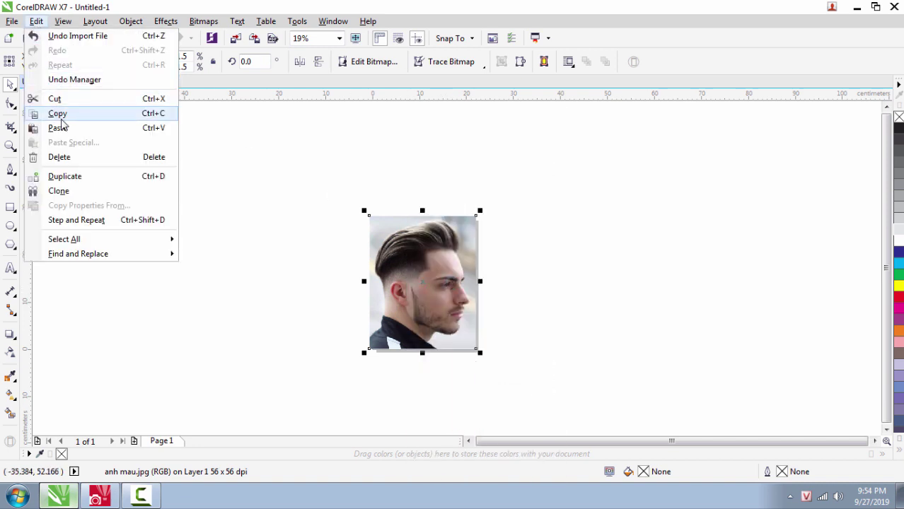
pyautogui.click(58, 128)
pyautogui.moveTo(457, 298); pyautogui.dragTo(548, 307)
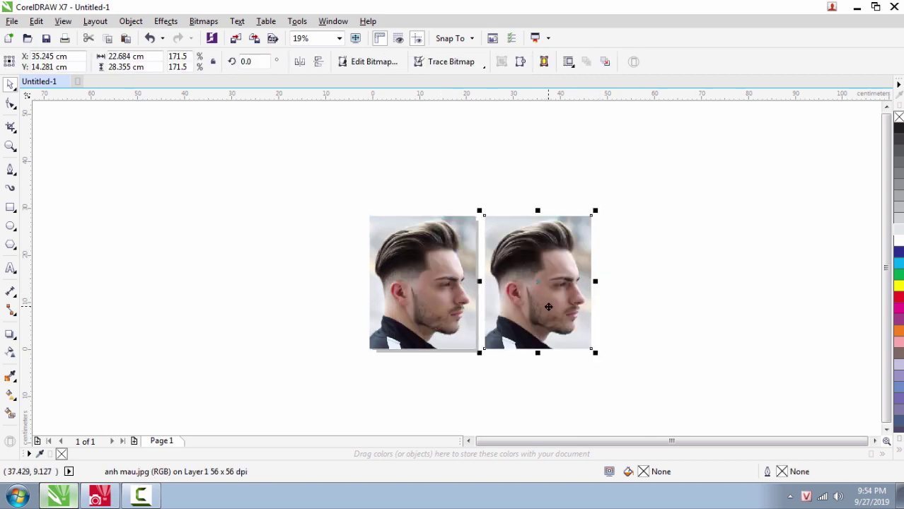
# Align the copied portrait so its left edge meets the right edge of the original photo
pyautogui.scroll(2, 489, 216)
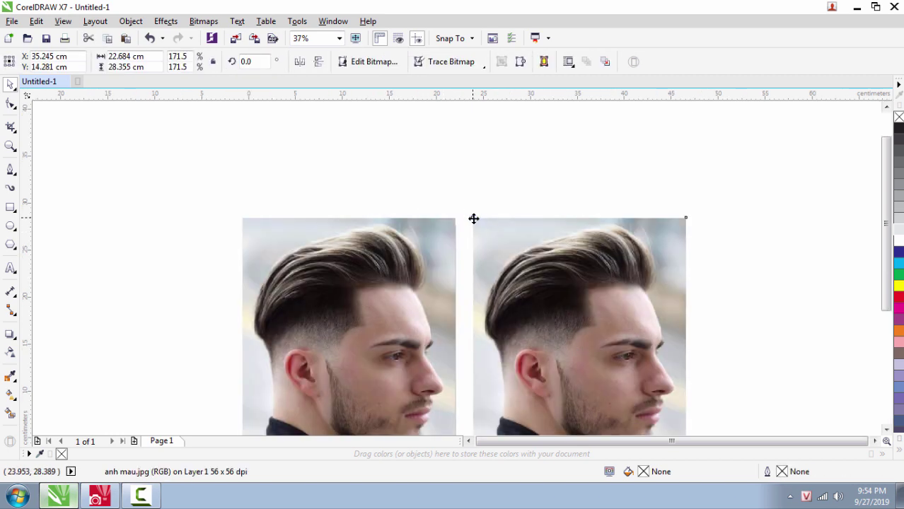
pyautogui.moveTo(475, 220); pyautogui.dragTo(457, 218)
pyautogui.click(442, 185)
pyautogui.scroll(-2, 414, 214)
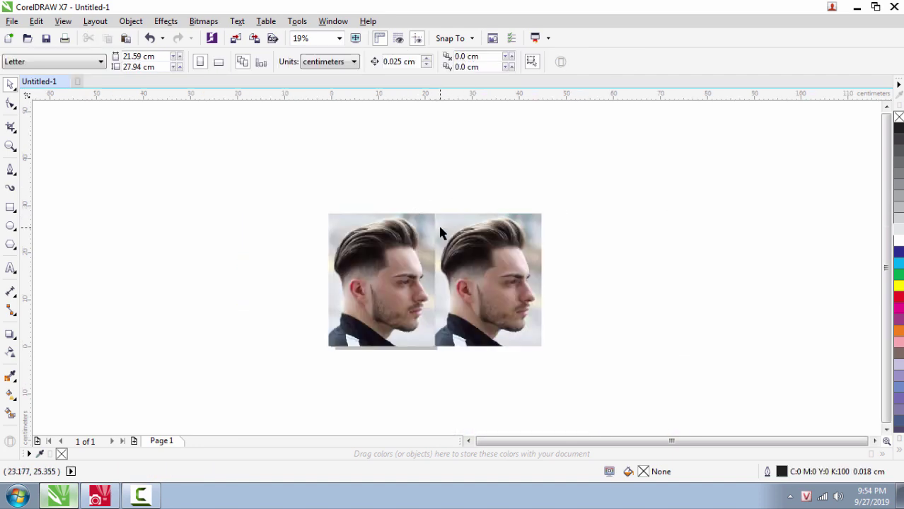
# Open the copied portrait for bitmap editing in Corel PHOTO-PAINT and maximize its window
pyautogui.click(498, 260)
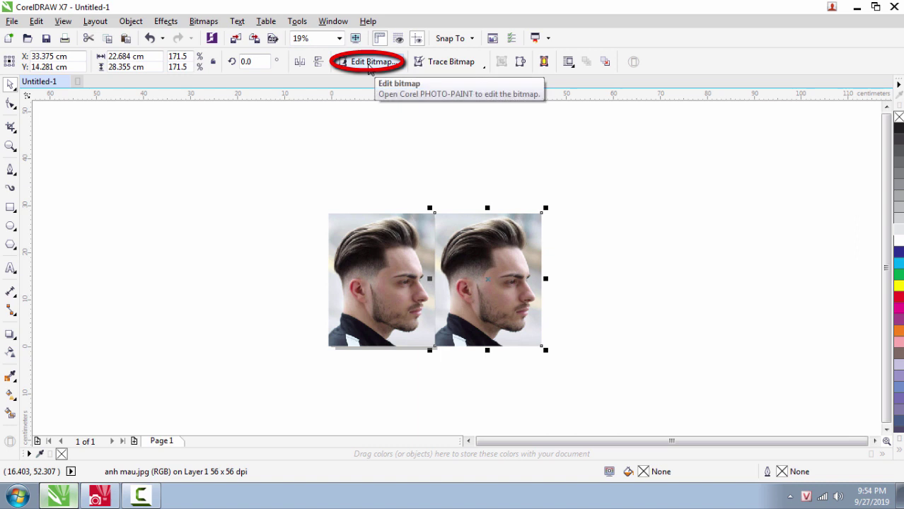
pyautogui.click(368, 62)
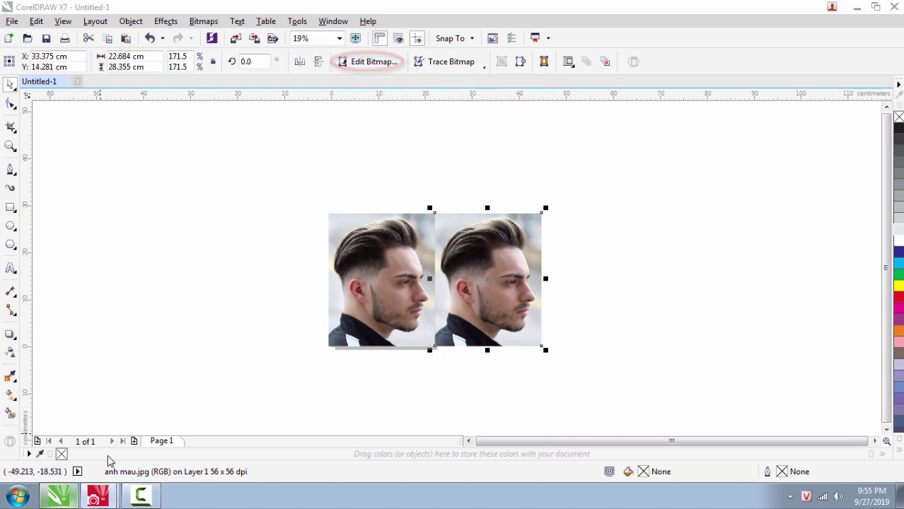
pyautogui.moveTo(102, 493)
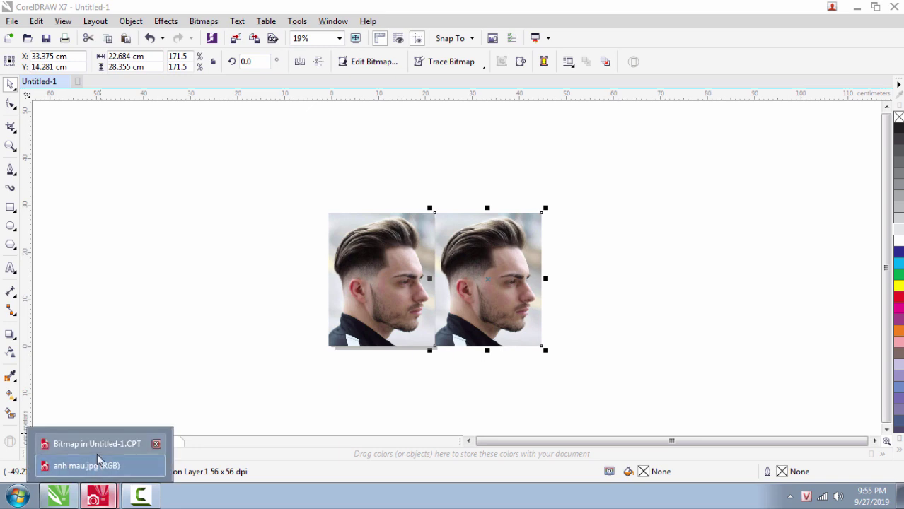
pyautogui.click(98, 465)
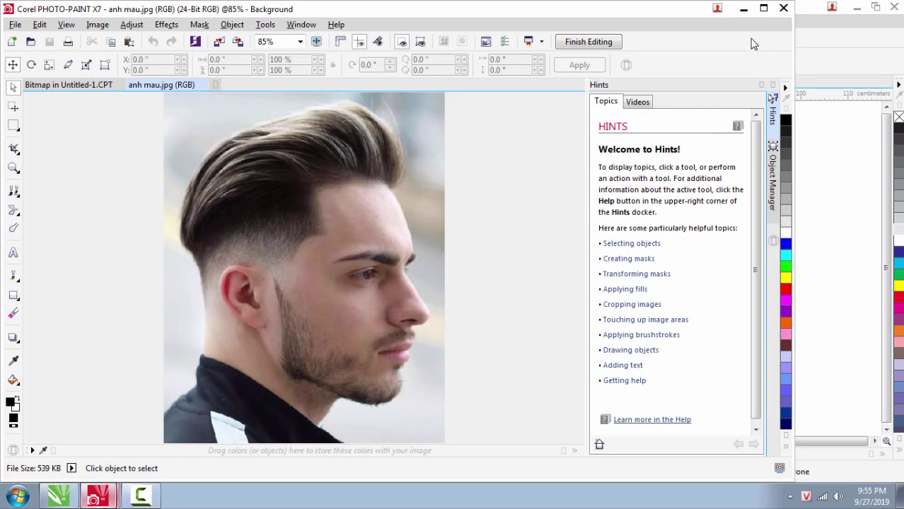
pyautogui.click(763, 9)
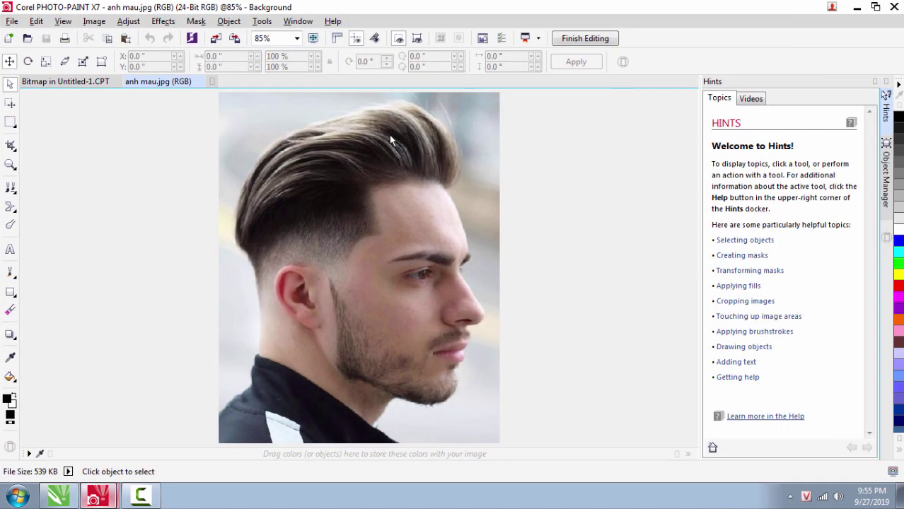
# Convert the portrait to 8-bit grayscale using the default Dot Gain 20% profile
pyautogui.click(98, 24)
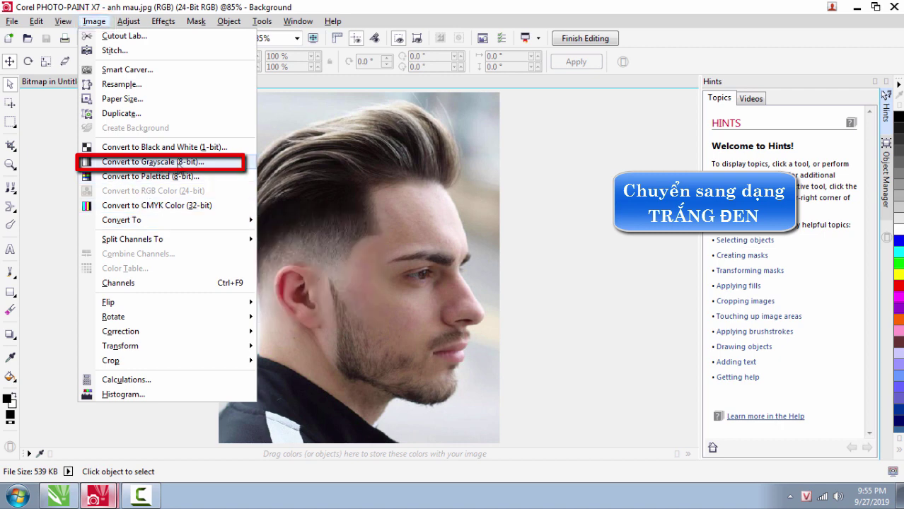
pyautogui.click(209, 164)
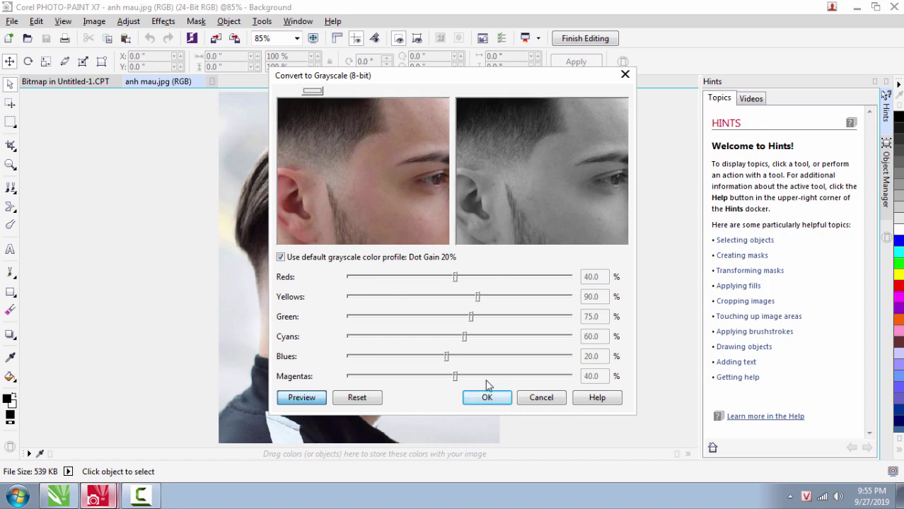
pyautogui.click(487, 398)
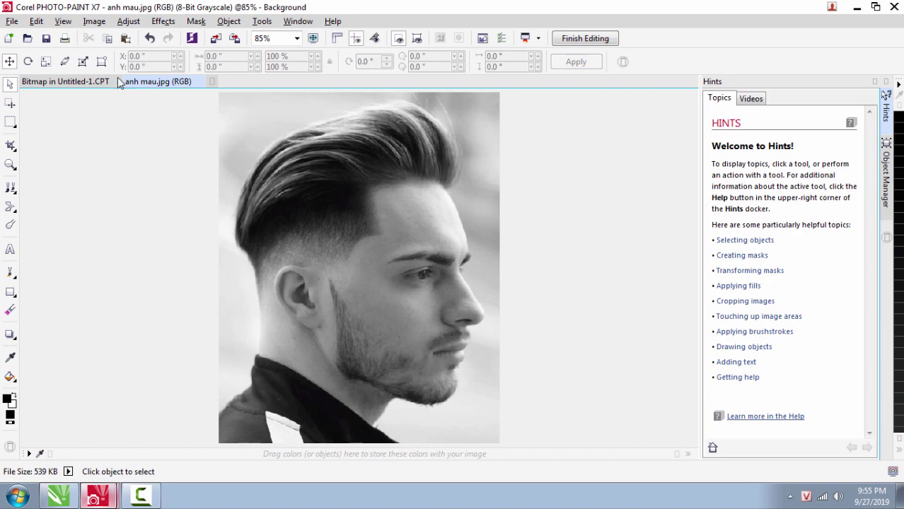
# Start a Black and White (1-bit) conversion of the portrait and preview the Cardinality-Distribution method
pyautogui.click(95, 21)
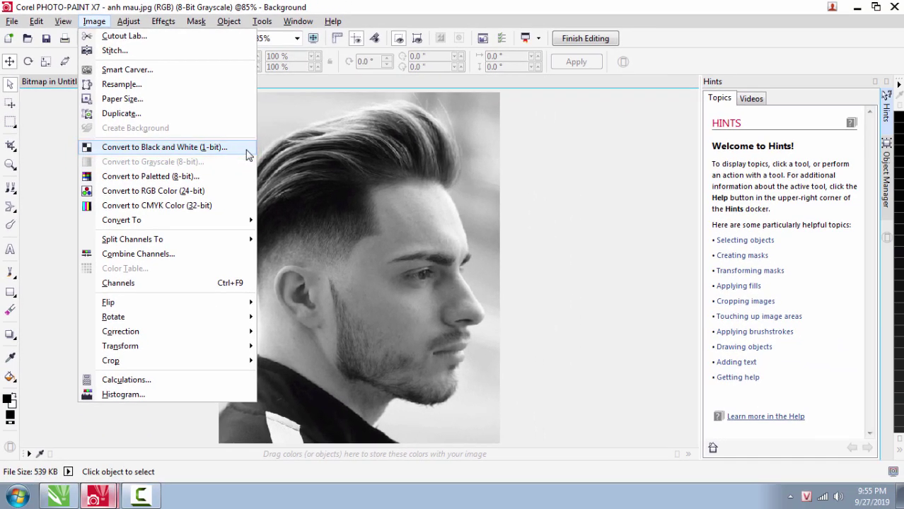
pyautogui.click(248, 152)
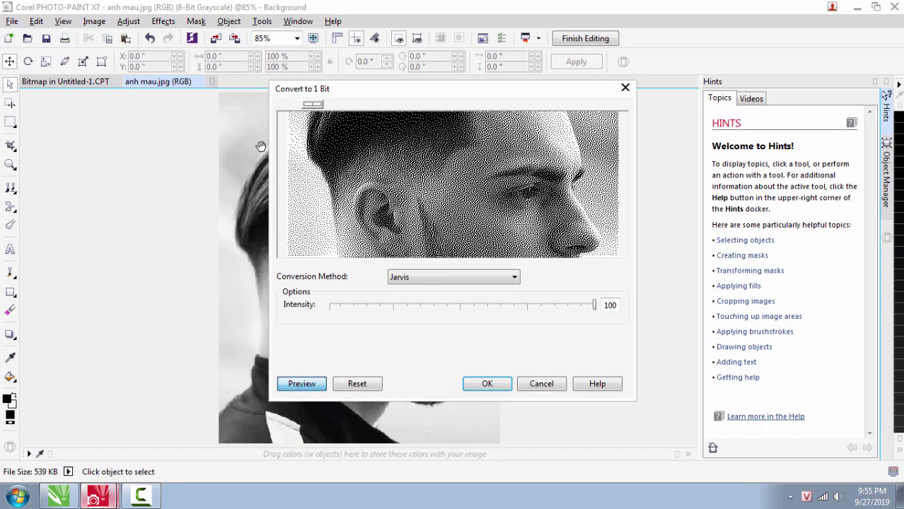
pyautogui.rightClick(436, 228)
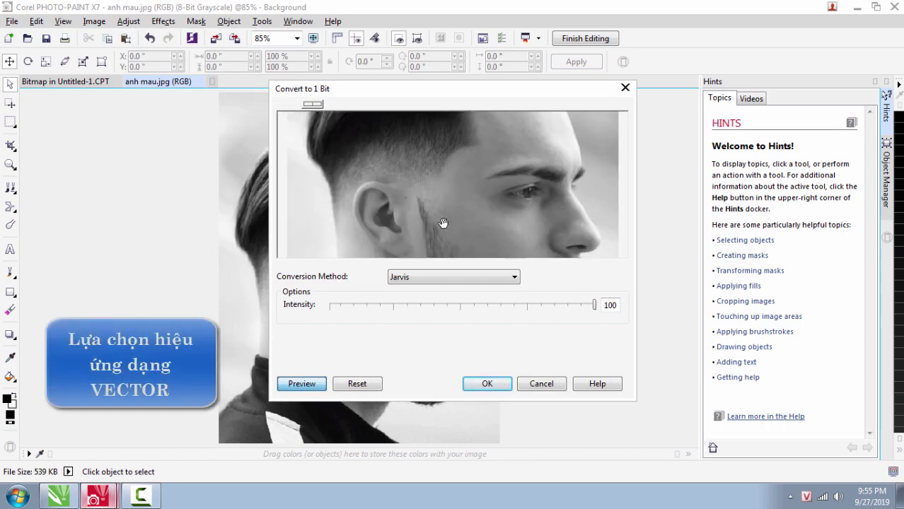
pyautogui.rightClick(439, 224)
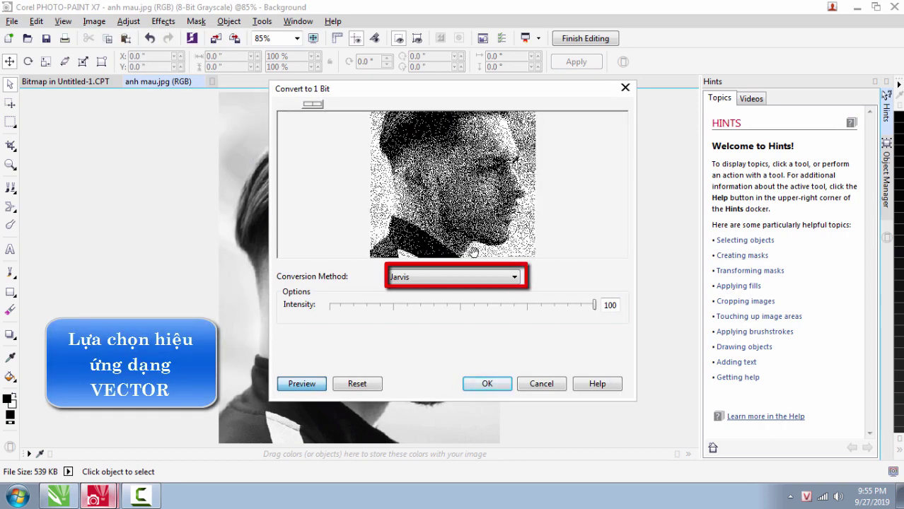
pyautogui.click(517, 281)
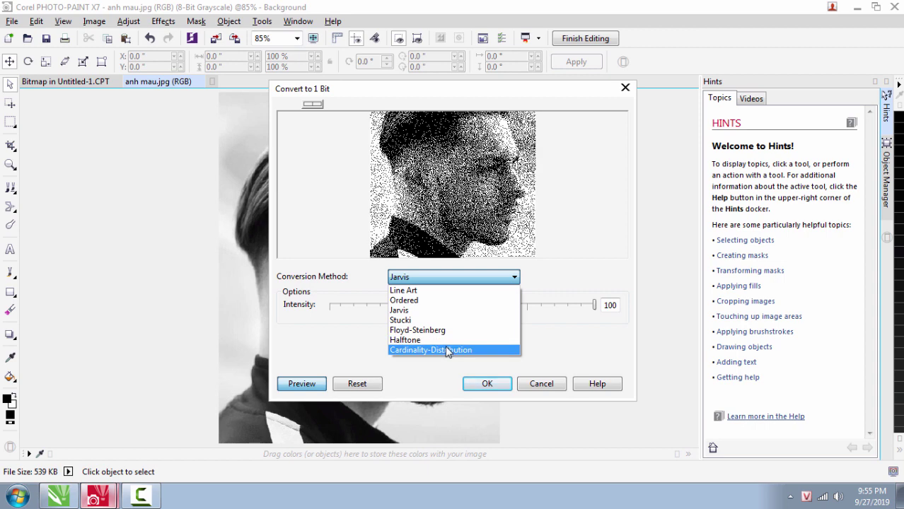
pyautogui.click(410, 350)
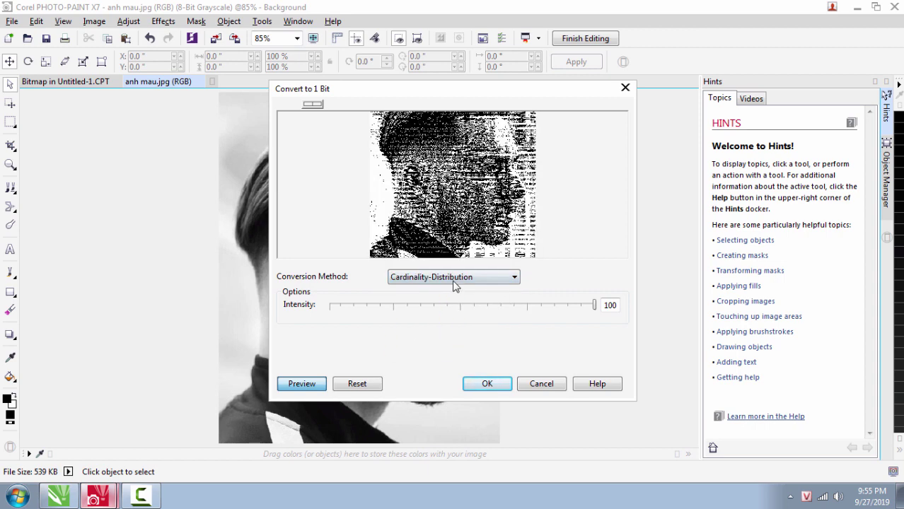
# Convert the portrait to 1-bit black and white with the Line Art method and a threshold of 81
pyautogui.click(459, 279)
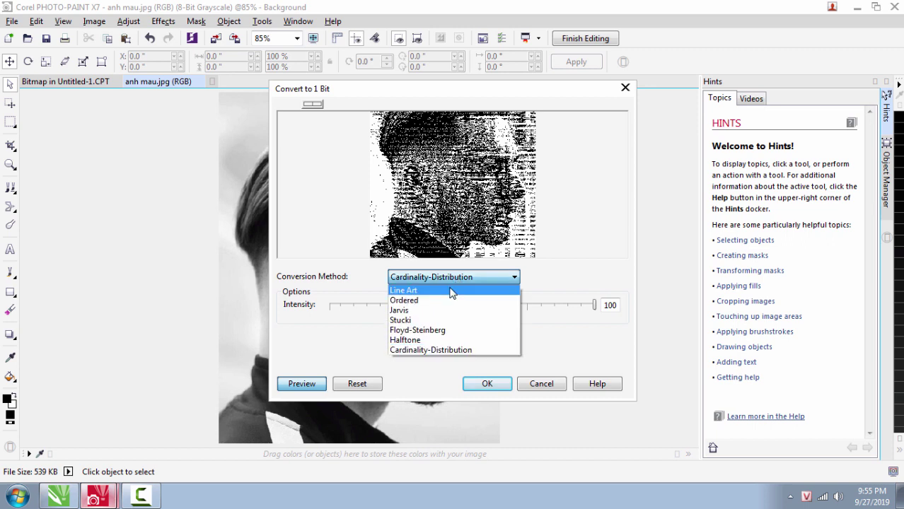
pyautogui.click(452, 292)
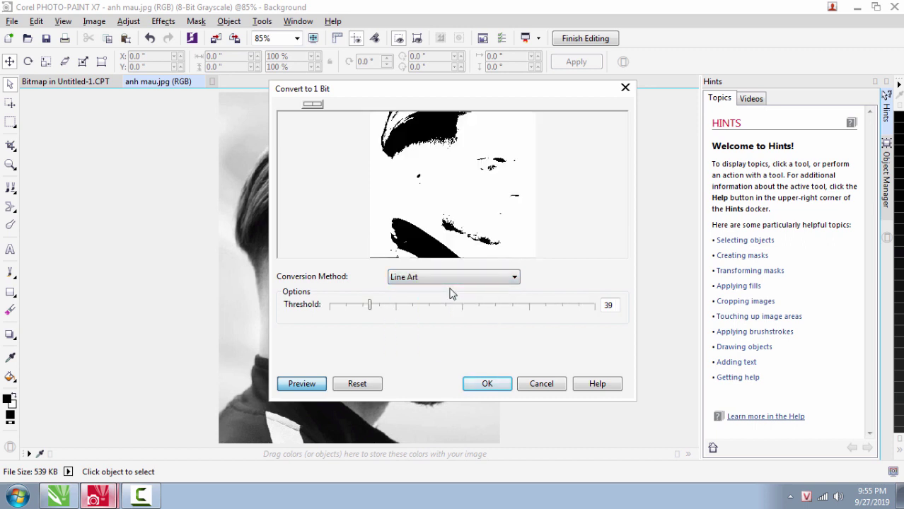
pyautogui.rightClick(444, 226)
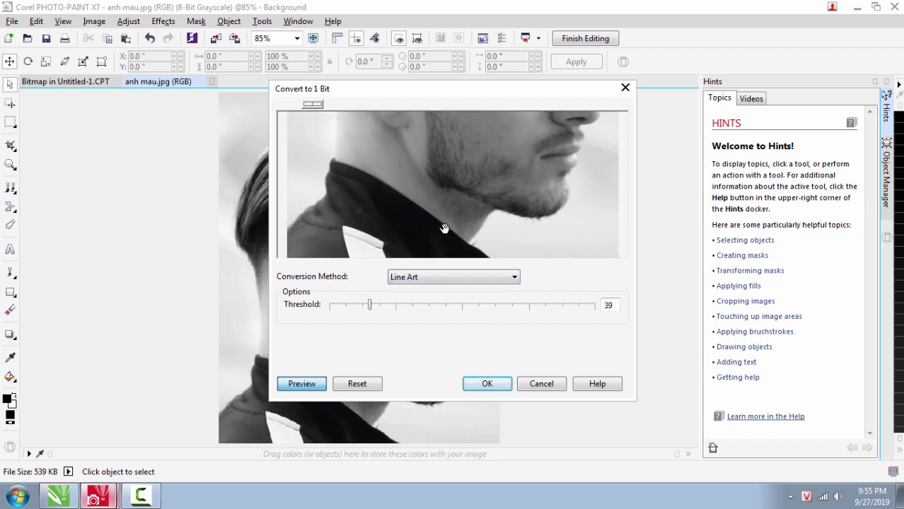
pyautogui.rightClick(444, 227)
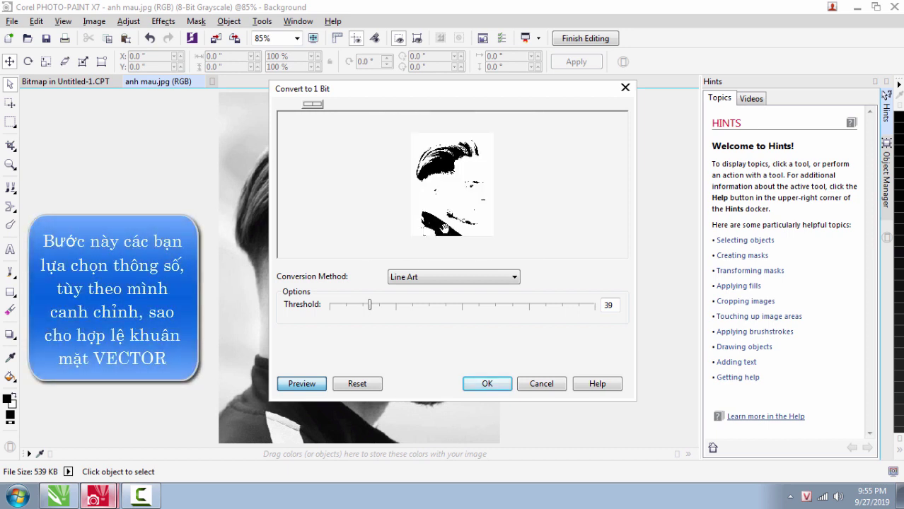
pyautogui.click(443, 206)
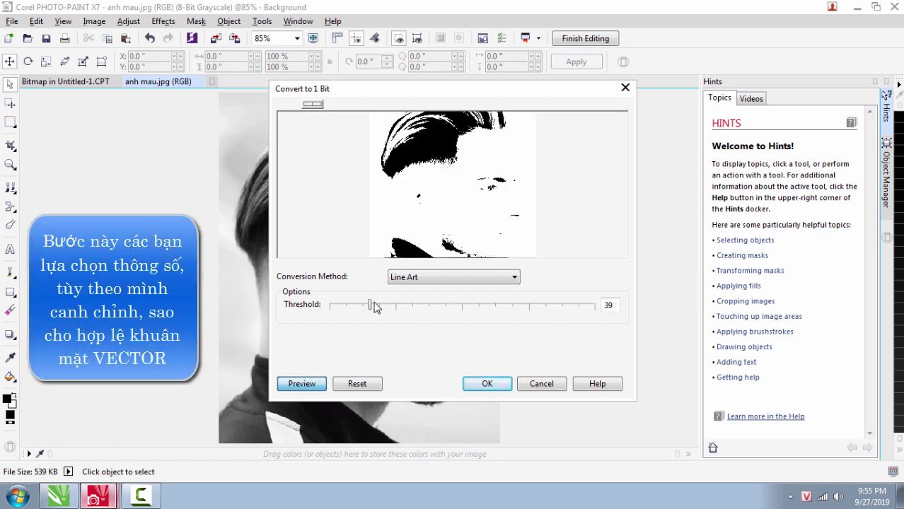
pyautogui.moveTo(375, 306); pyautogui.dragTo(415, 312)
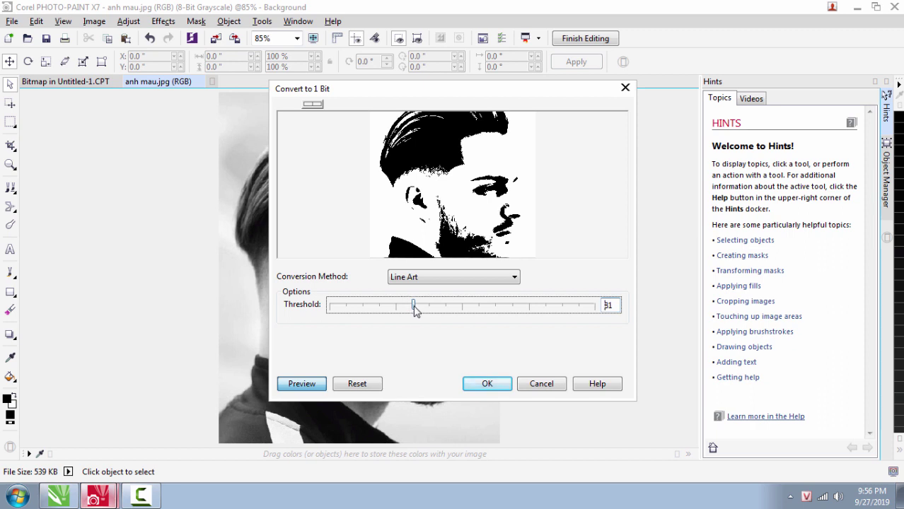
pyautogui.click(483, 382)
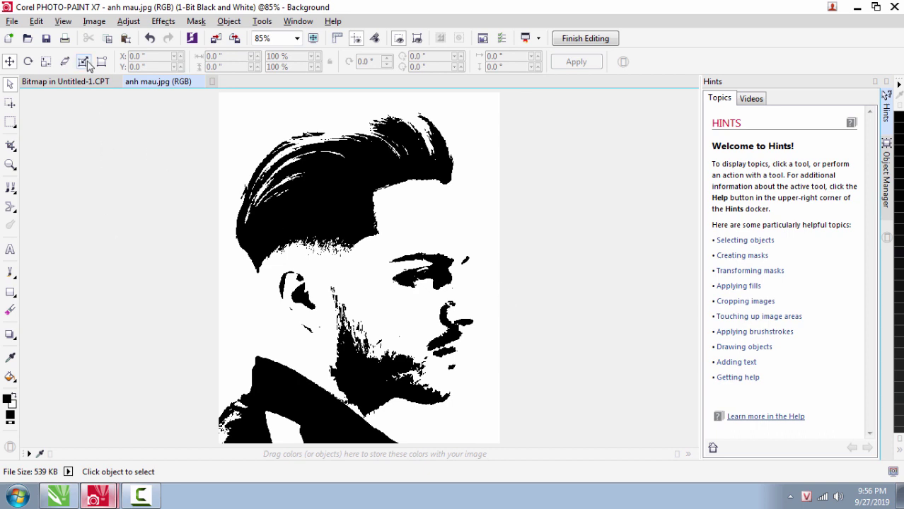
# Save the edited bitmap back into the drawing and return to CorelDRAW with nothing selected
pyautogui.click(48, 39)
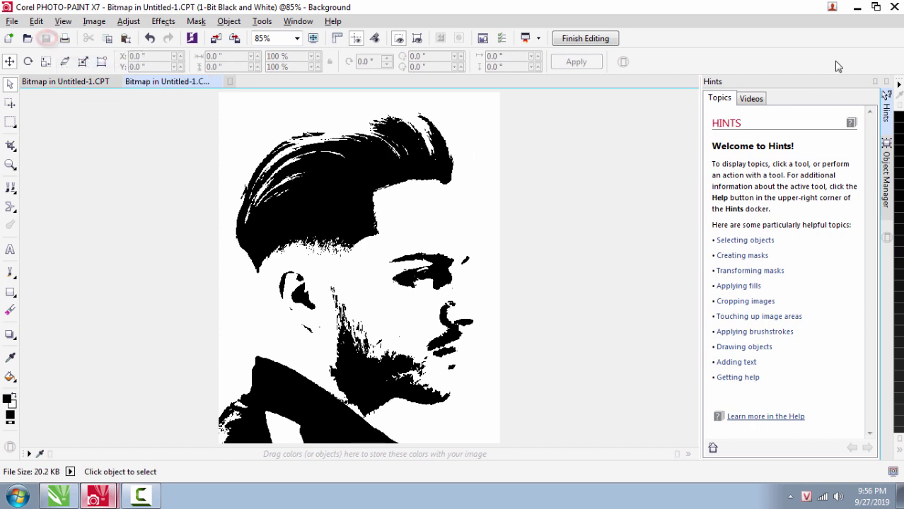
pyautogui.click(854, 9)
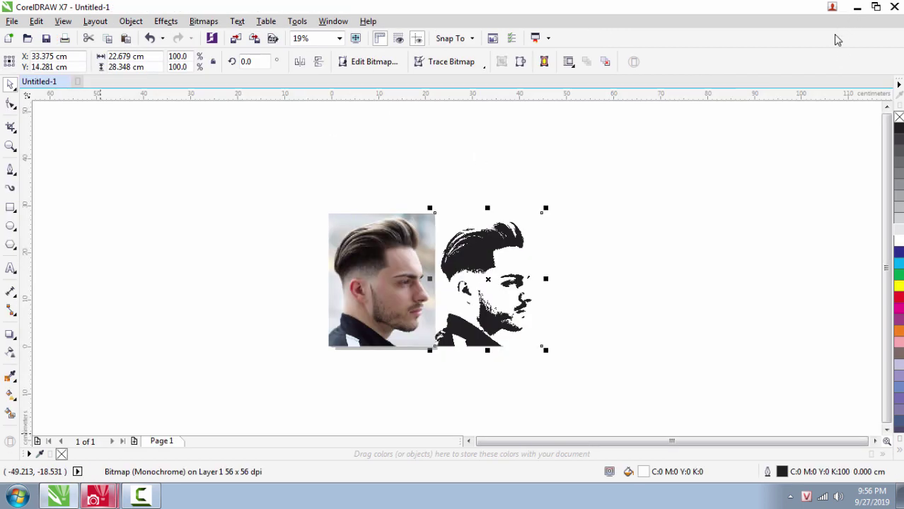
pyautogui.click(649, 240)
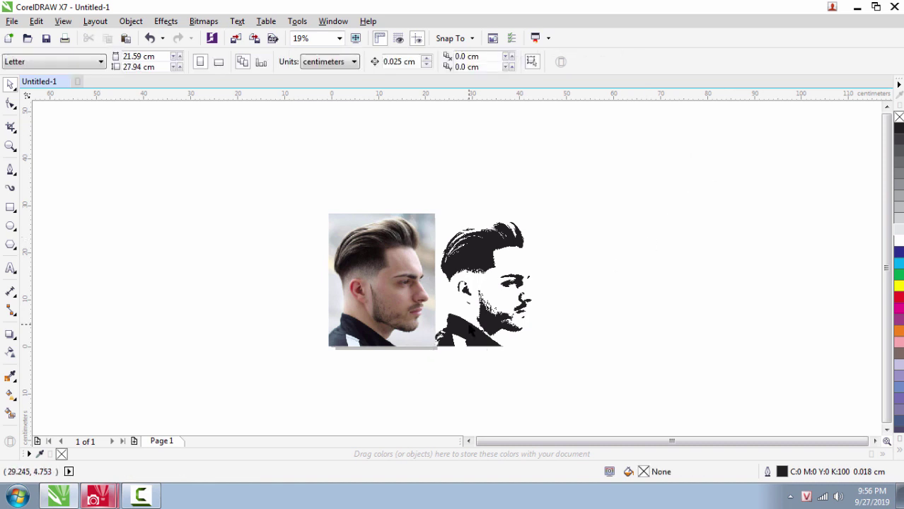
# Select the black-and-white portrait bitmap beside the original photo
pyautogui.click(524, 314)
pyautogui.scroll(1, 529, 319)
pyautogui.scroll(-1, 359, 258)
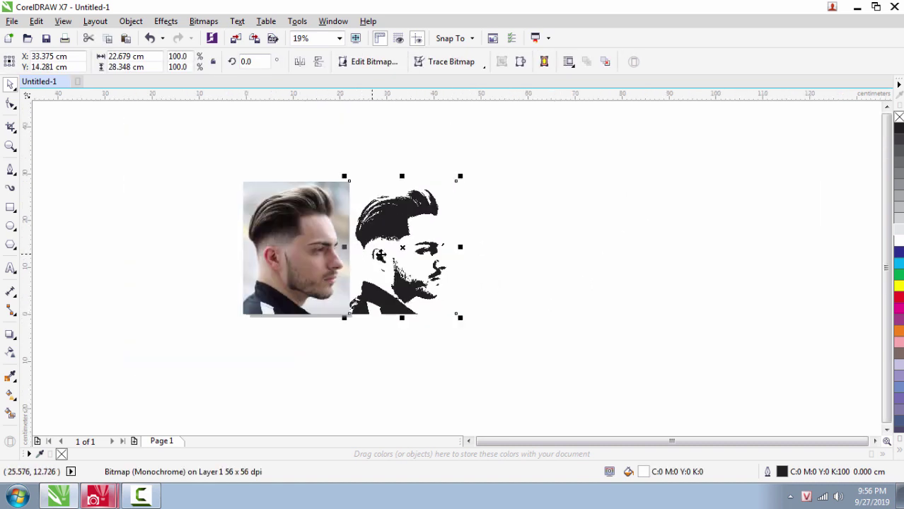
# Copy the black-and-white portrait bitmap and place the pasted duplicate beside it, on the side away from the photo
pyautogui.rightClick(386, 241)
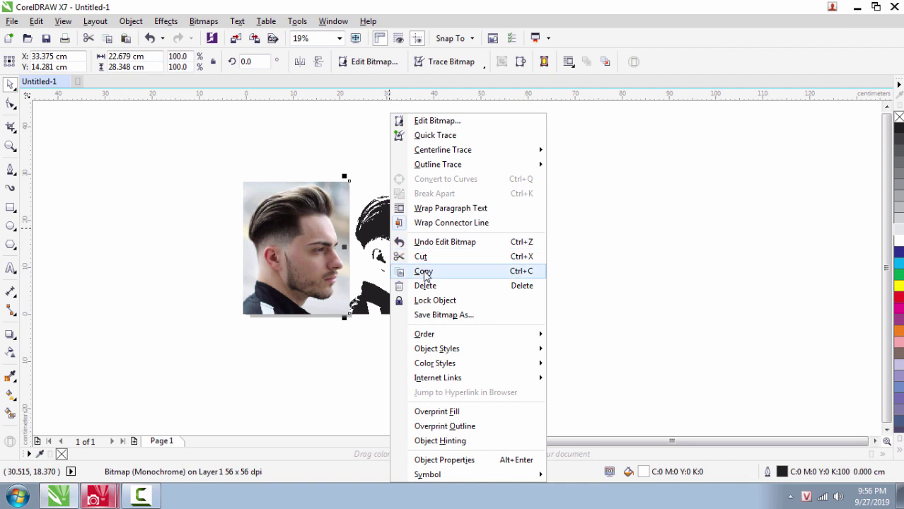
pyautogui.click(424, 273)
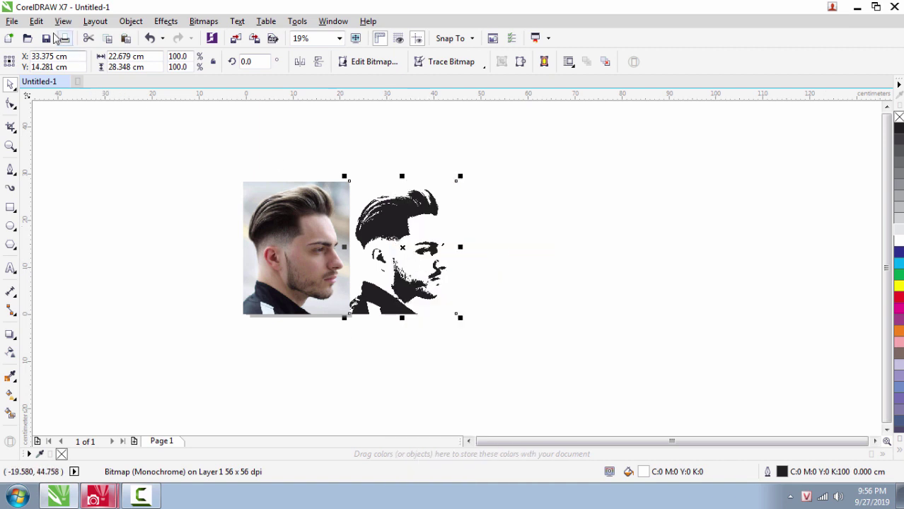
pyautogui.click(37, 22)
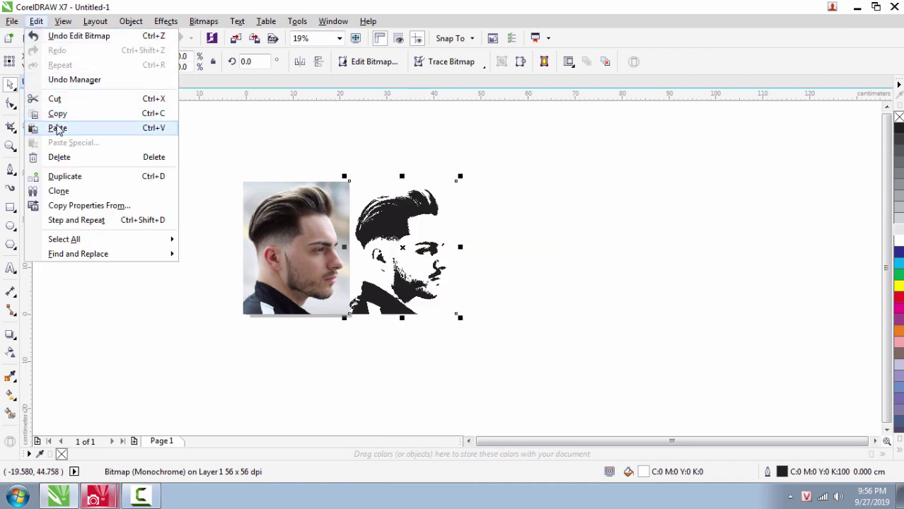
pyautogui.click(58, 128)
pyautogui.moveTo(410, 232); pyautogui.dragTo(503, 232)
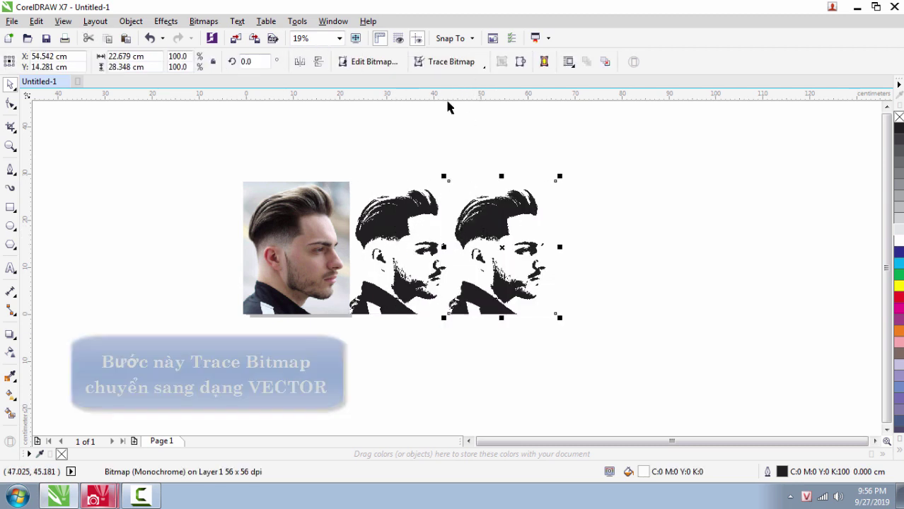
# Trace the duplicate bitmap to vector shapes using Outline Trace for a High Quality Image, keeping the default settings
pyautogui.click(483, 68)
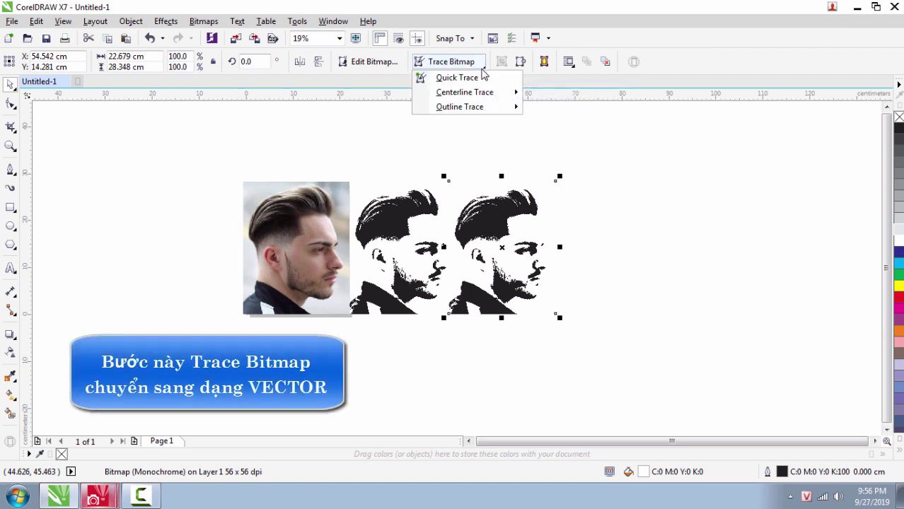
pyautogui.moveTo(509, 107)
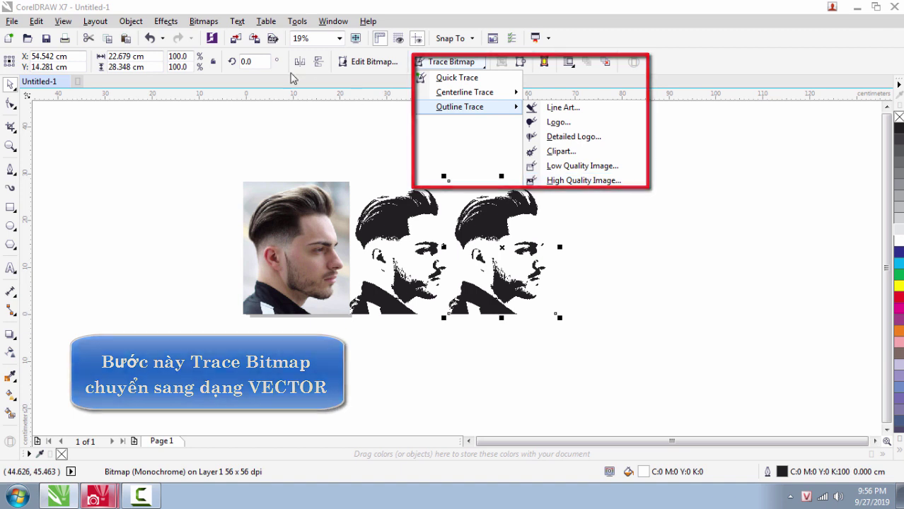
pyautogui.click(204, 21)
pyautogui.click(204, 21)
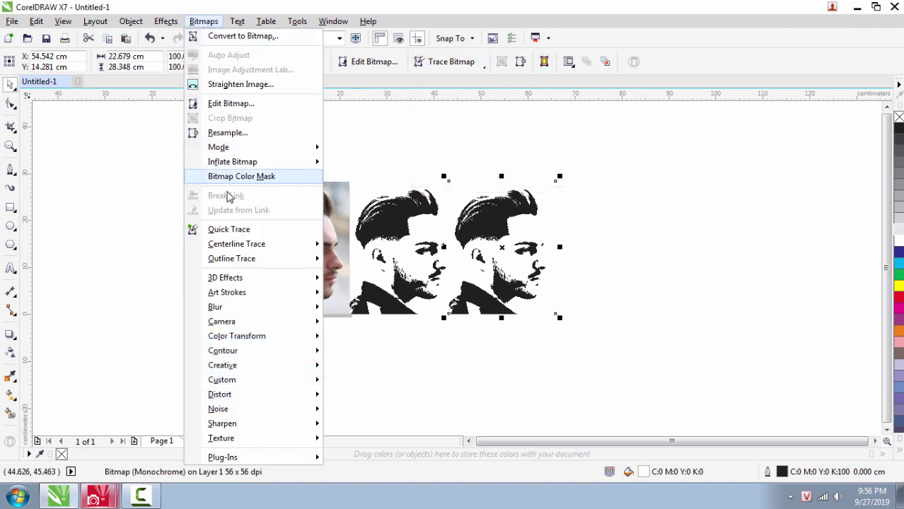
pyautogui.moveTo(262, 247)
pyautogui.moveTo(248, 264)
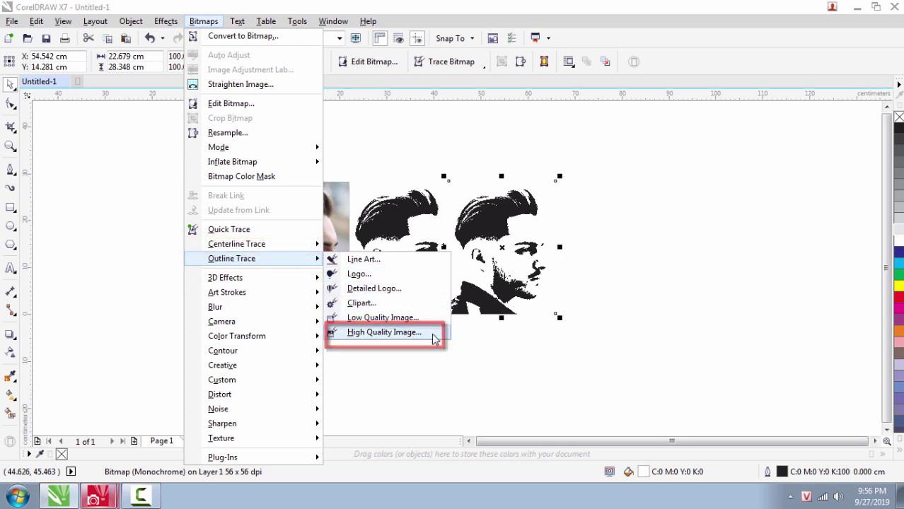
pyautogui.click(445, 335)
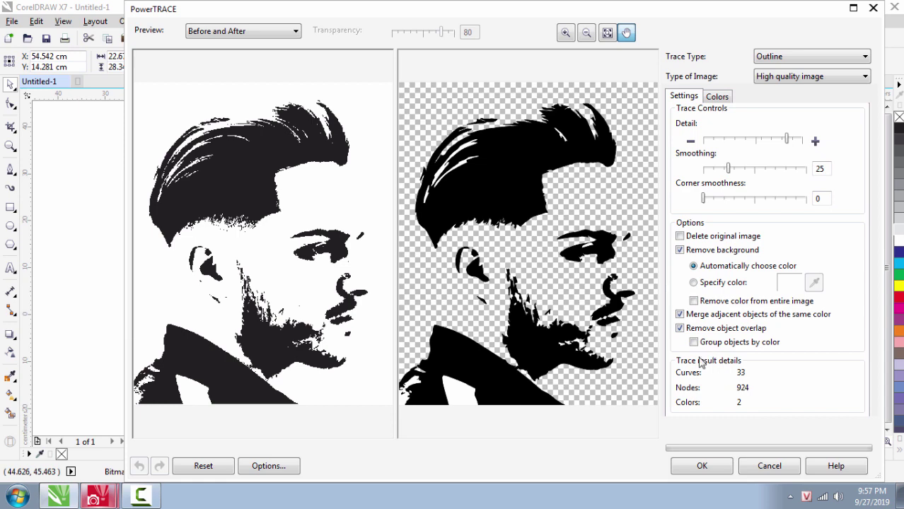
pyautogui.click(700, 467)
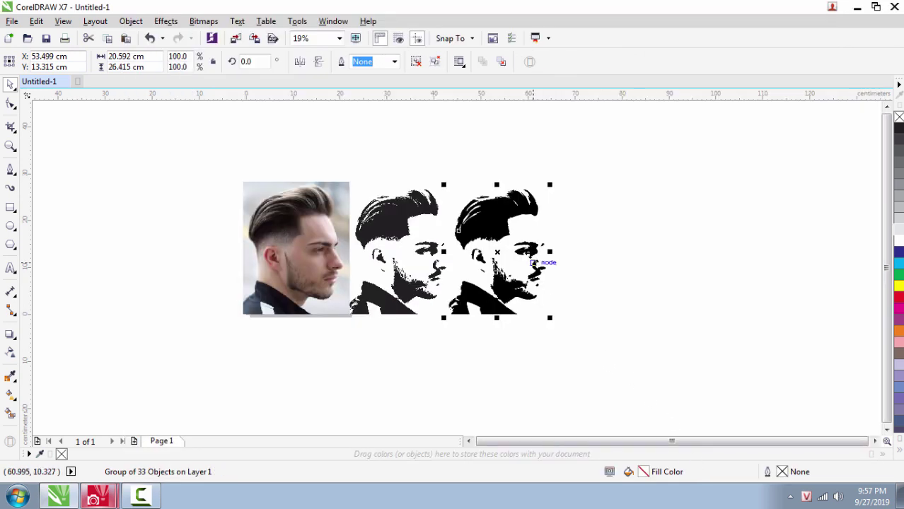
# Ungroup the traced portrait into separate curves and clear the selection
pyautogui.scroll(3, 529, 256)
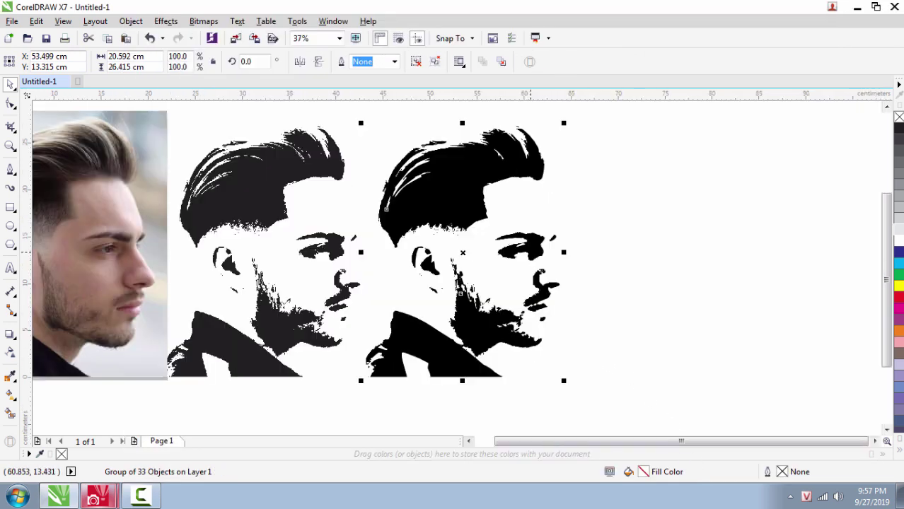
pyautogui.click(416, 62)
pyautogui.click(596, 153)
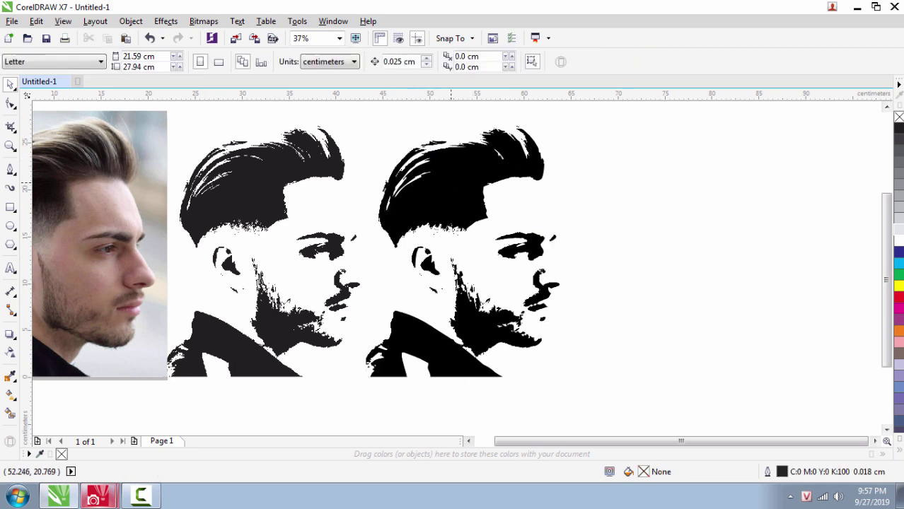
# Try a Pastel Blue fill on the traced curves together with the bitmap beneath them, and undo it
pyautogui.scroll(-2, 378, 221)
pyautogui.moveTo(544, 150); pyautogui.dragTo(410, 327)
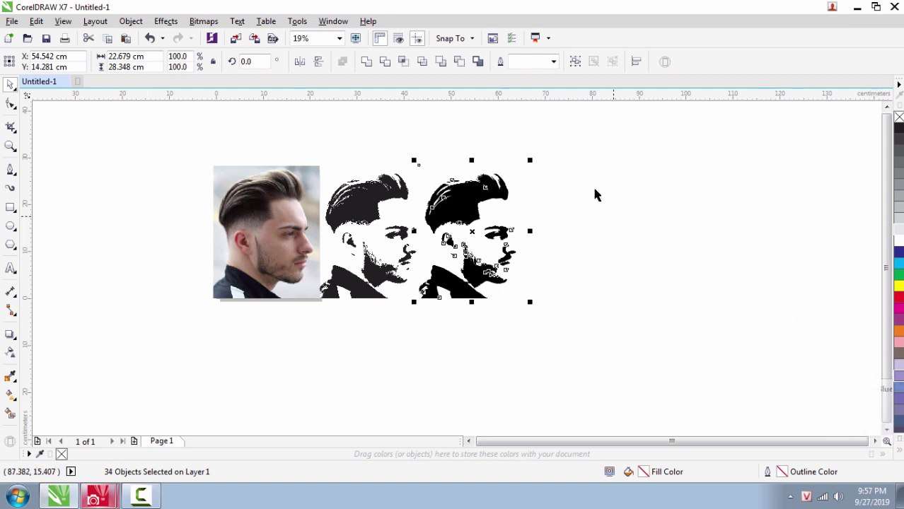
pyautogui.click(898, 382)
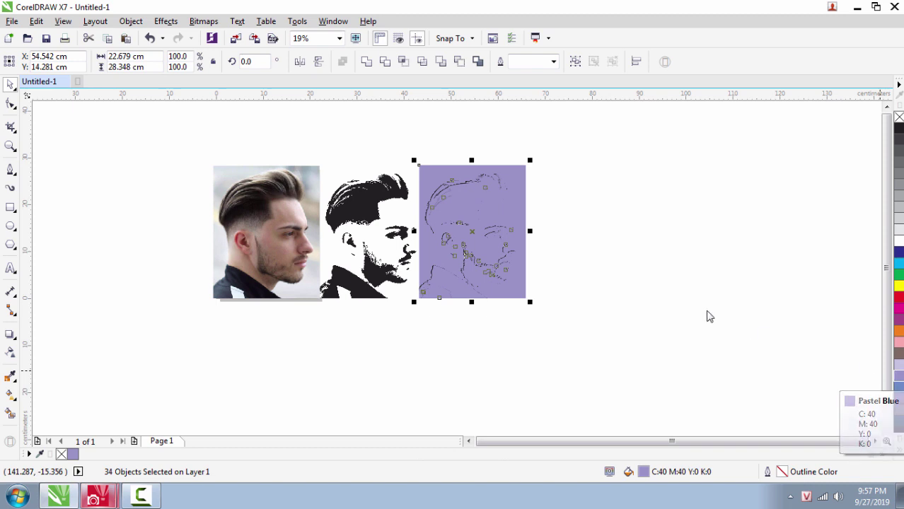
pyautogui.hotkey('ctrl', 'z')
pyautogui.click(578, 214)
# Pull the leftover monochrome bitmap out from behind the traced portrait and delete it
pyautogui.click(515, 172)
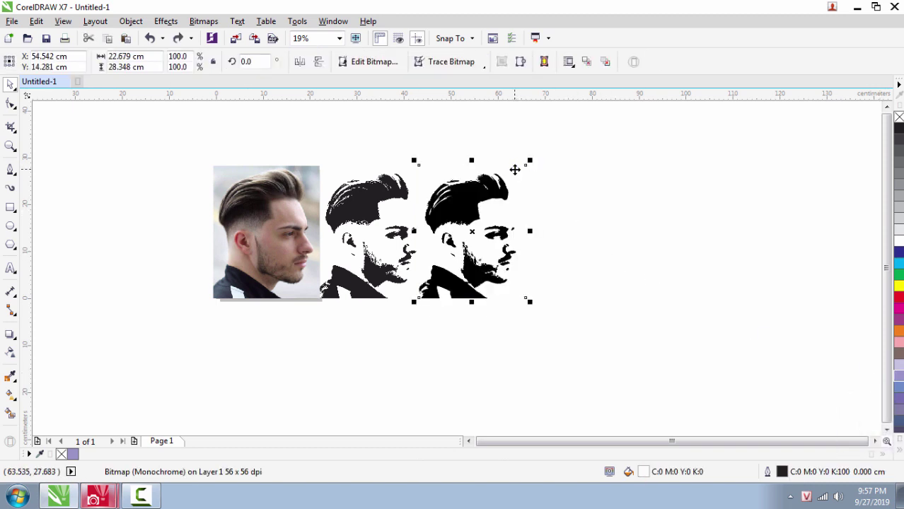
pyautogui.moveTo(515, 172)
pyautogui.mouseDown()
pyautogui.moveTo(629, 192)
pyautogui.moveTo(675, 181)
pyautogui.mouseUp()
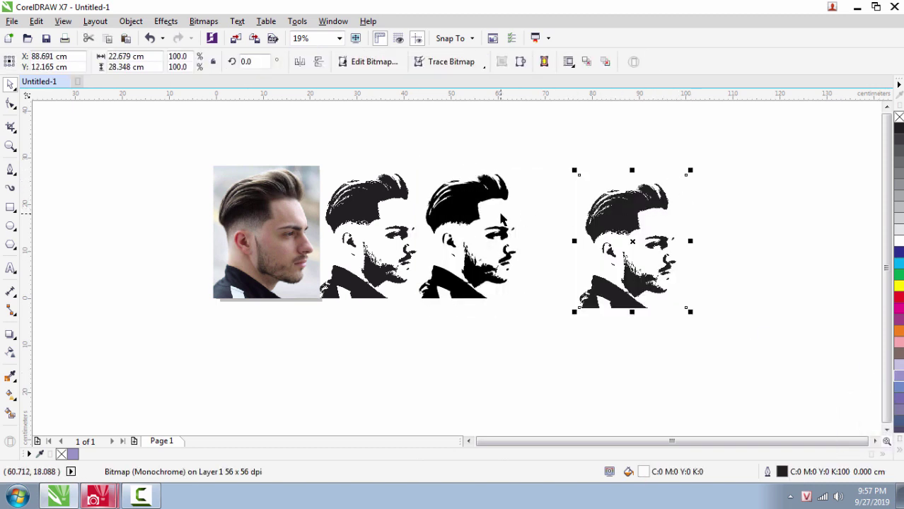
pyautogui.click(501, 219)
pyautogui.click(626, 215)
pyautogui.press('Delete')
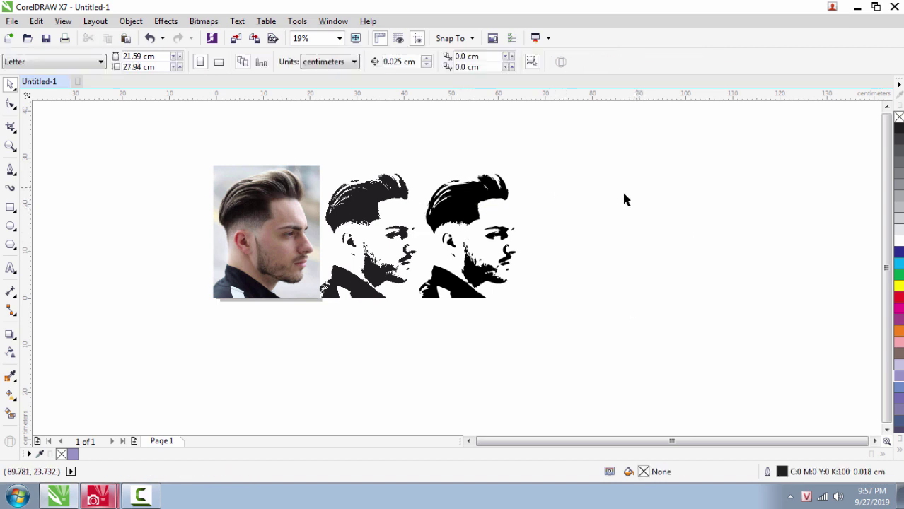
# Fill all the traced portrait curves with Pastel Blue (C:40 M:40 Y:0 K:0) and clear the selection
pyautogui.scroll(2, 481, 199)
pyautogui.scroll(-2, 482, 198)
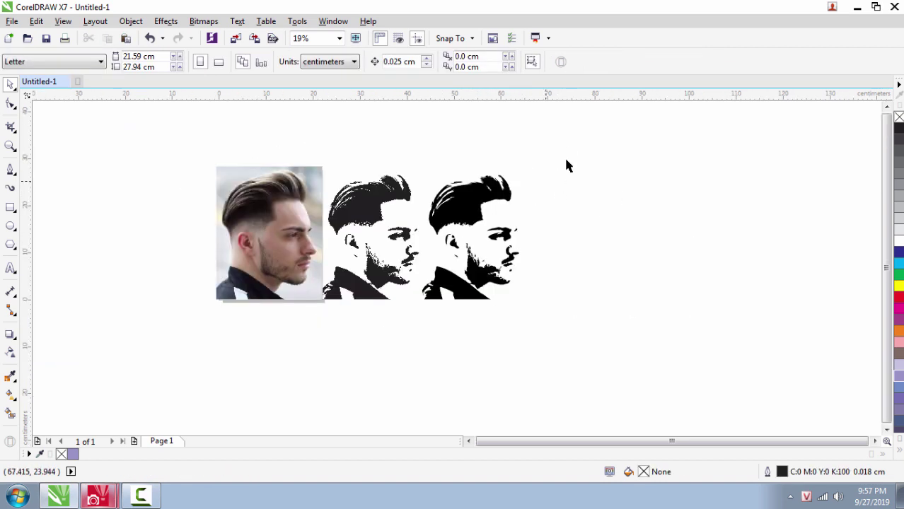
pyautogui.moveTo(566, 148)
pyautogui.mouseDown()
pyautogui.moveTo(418, 309)
pyautogui.moveTo(416, 331)
pyautogui.mouseUp()
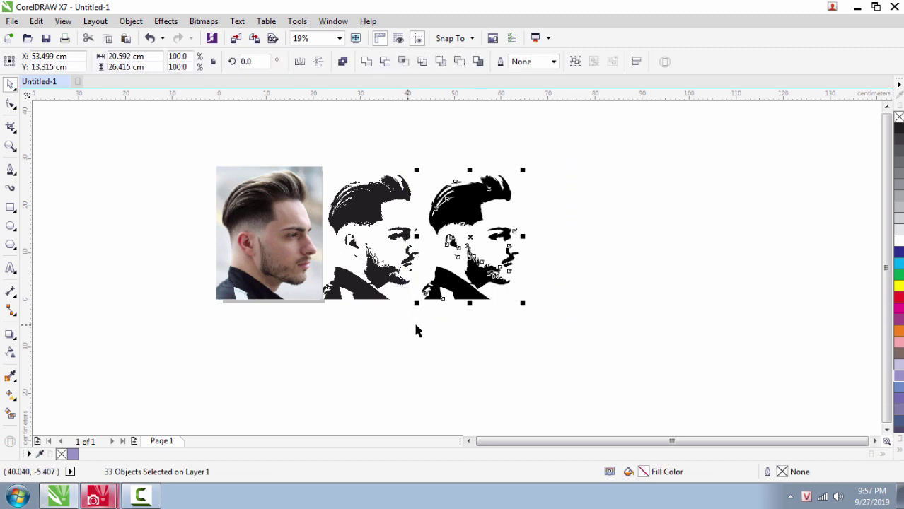
pyautogui.click(897, 377)
pyautogui.scroll(1, 488, 225)
pyautogui.click(592, 225)
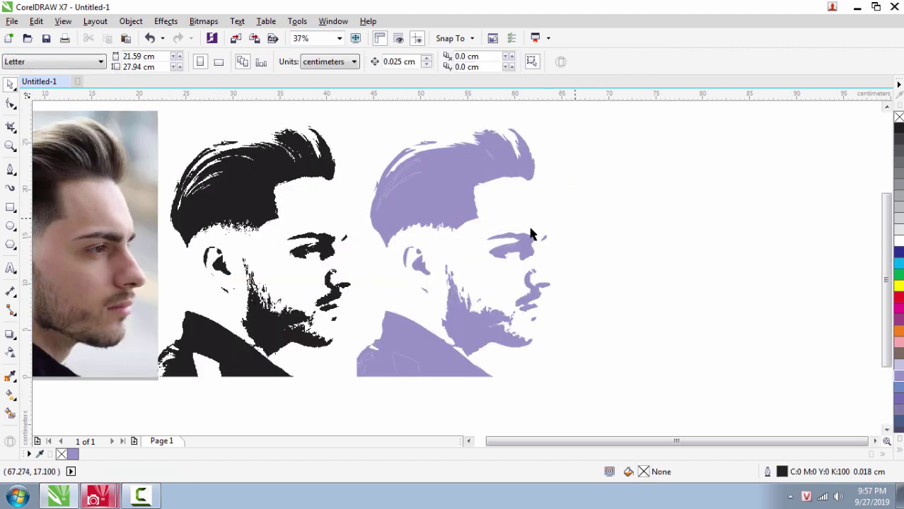
# Examine the traced hair, eye, beard and mouth shapes up close for edge quality and stray pieces
pyautogui.scroll(-1, 453, 182)
pyautogui.scroll(1, 452, 182)
pyautogui.moveTo(356, 129); pyautogui.dragTo(493, 269)
pyautogui.moveTo(642, 144); pyautogui.dragTo(541, 274)
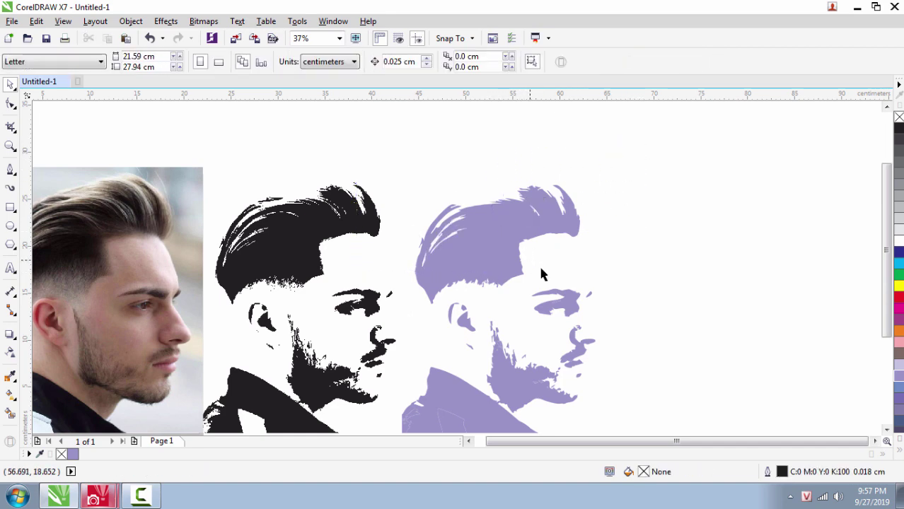
pyautogui.scroll(1, 573, 306)
pyautogui.click(546, 307)
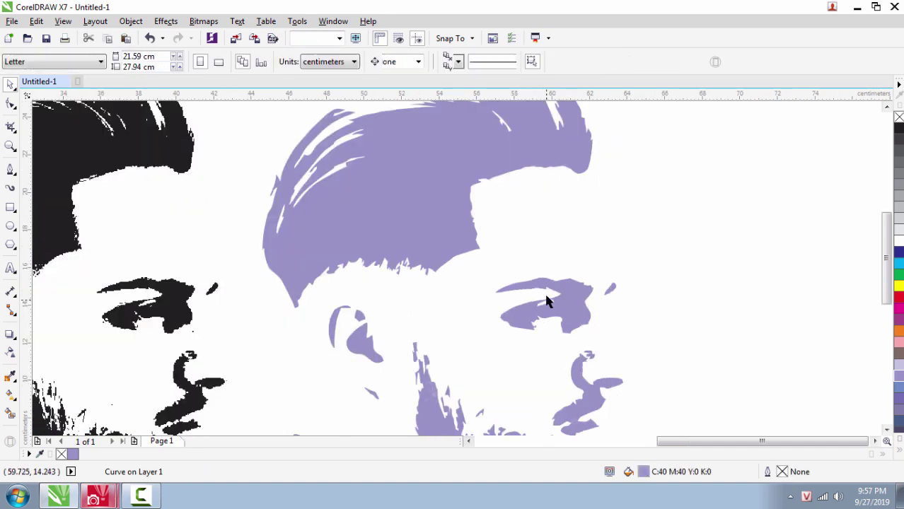
pyautogui.scroll(-1, 519, 242)
pyautogui.click(518, 242)
pyautogui.scroll(1, 486, 366)
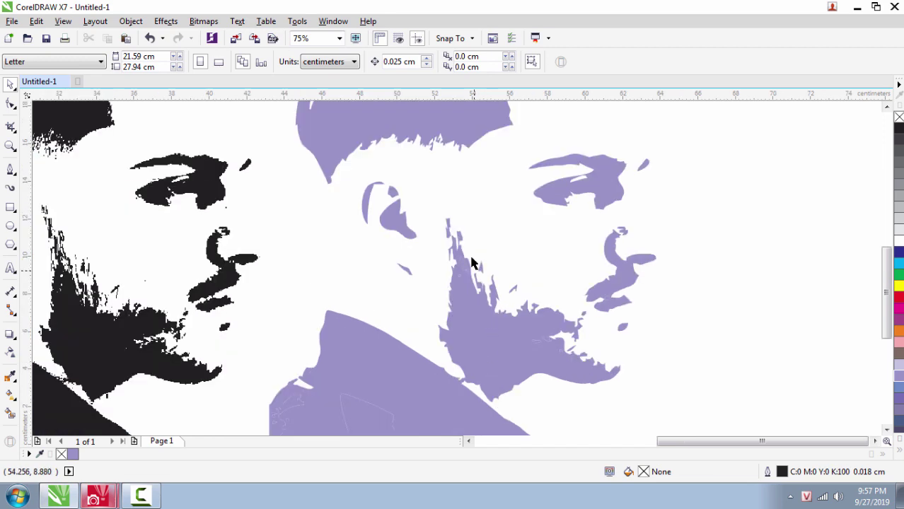
pyautogui.click(475, 316)
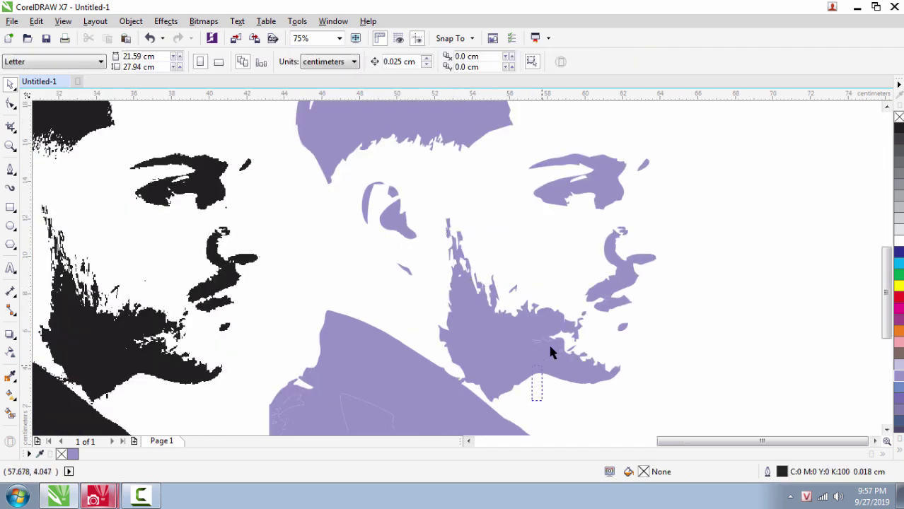
pyautogui.moveTo(550, 352); pyautogui.dragTo(561, 343)
pyautogui.press('Escape')
pyautogui.scroll(-1, 546, 312)
pyautogui.scroll(2, 558, 246)
pyautogui.click(574, 301)
pyautogui.press('Escape')
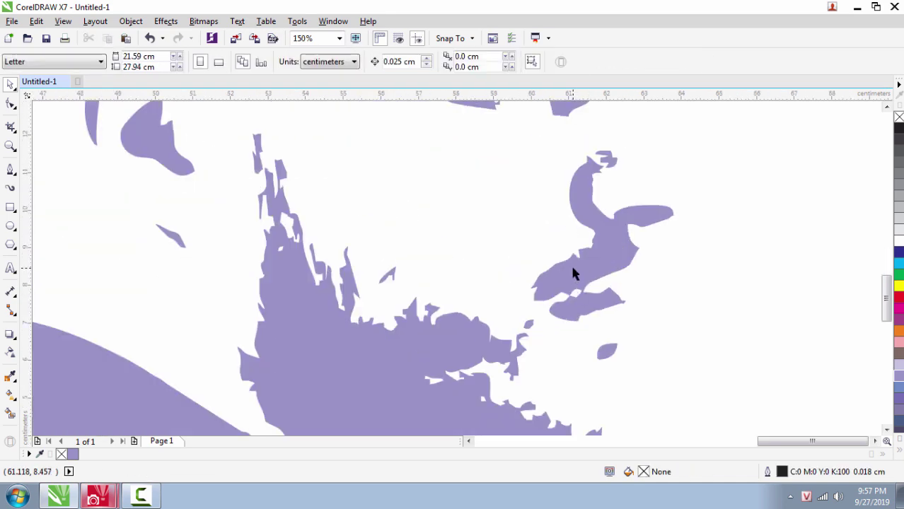
# Select the traced jacket pieces together with the beard and weld them into one curve
pyautogui.scroll(-2, 573, 269)
pyautogui.scroll(1, 467, 340)
pyautogui.moveTo(281, 398); pyautogui.dragTo(476, 291)
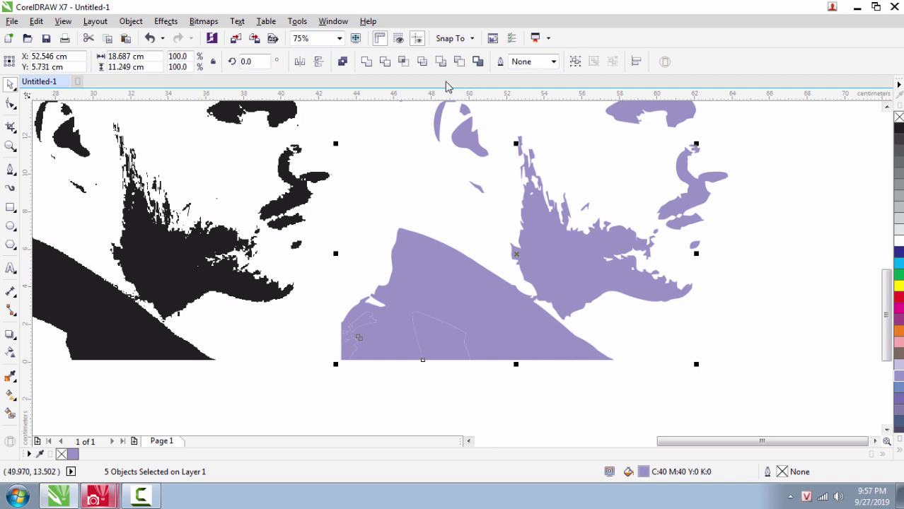
pyautogui.click(366, 62)
# Delete the nodes of the two tiny holes near the jacket's lower outer edge with the Shape tool
pyautogui.click(10, 104)
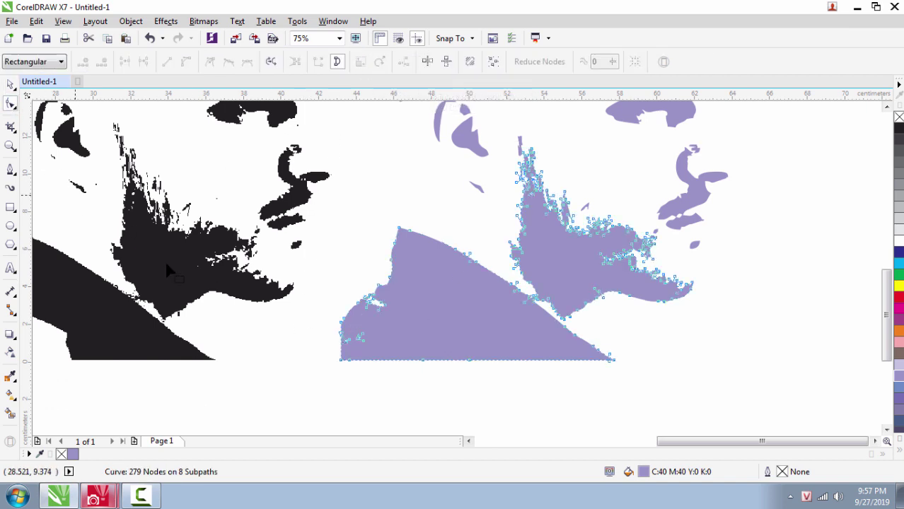
pyautogui.scroll(1, 356, 355)
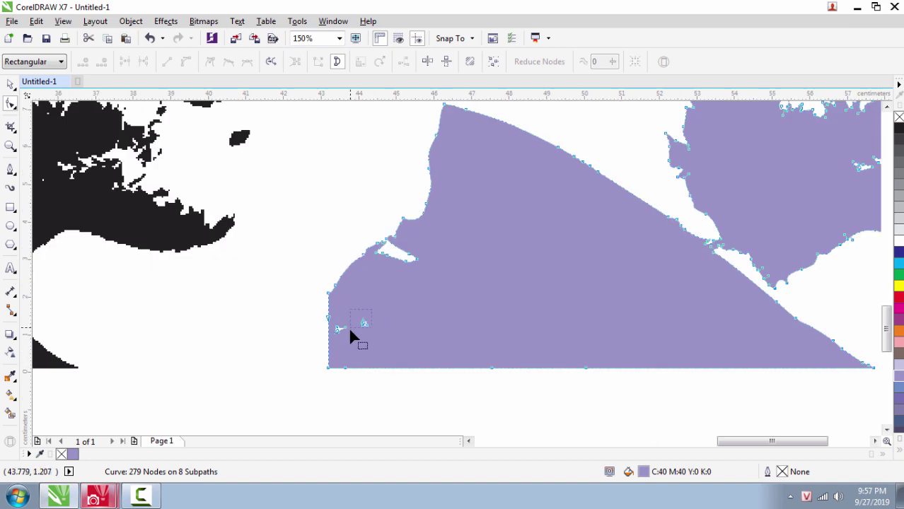
pyautogui.press('Delete')
pyautogui.moveTo(350, 330); pyautogui.dragTo(332, 333)
pyautogui.press('Delete')
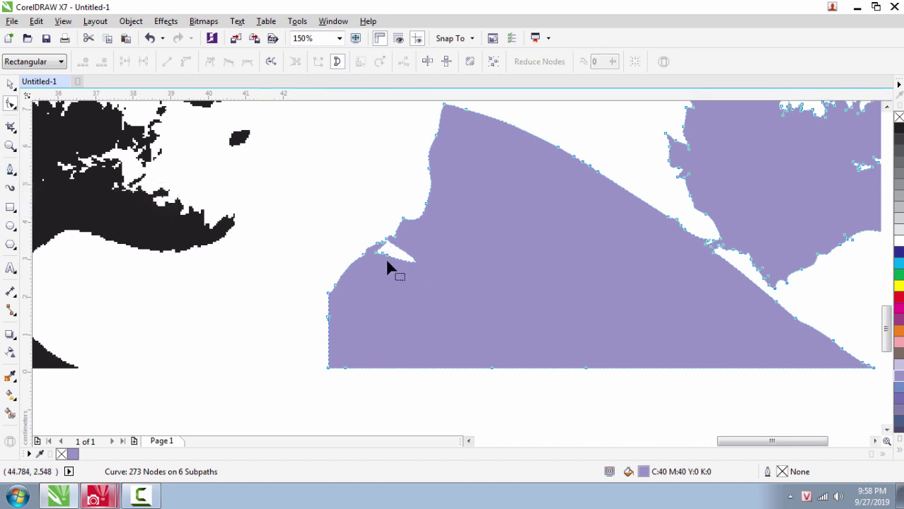
# Delete the nodes forming the white notch at the jacket's shoulder to close its outline, and deselect the curve
pyautogui.scroll(2, 389, 257)
pyautogui.moveTo(371, 256); pyautogui.dragTo(496, 316)
pyautogui.press('Delete')
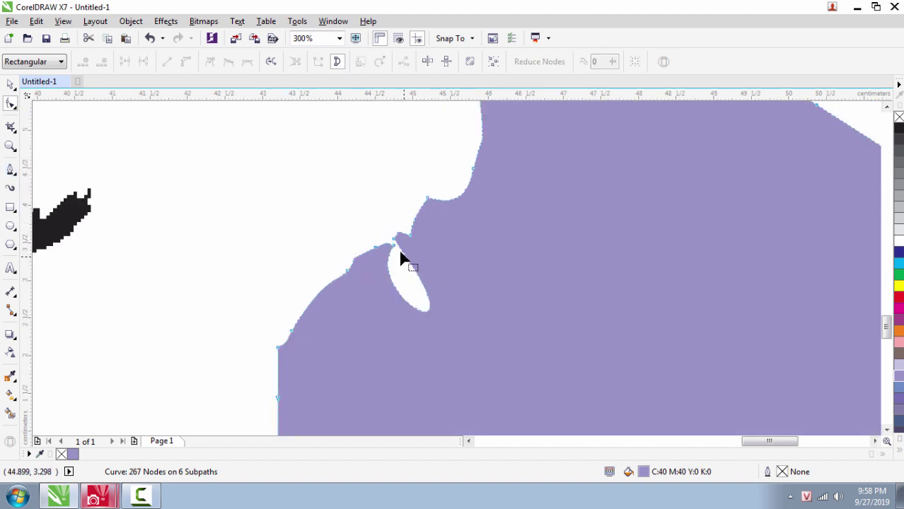
pyautogui.click(394, 245)
pyautogui.press('Delete')
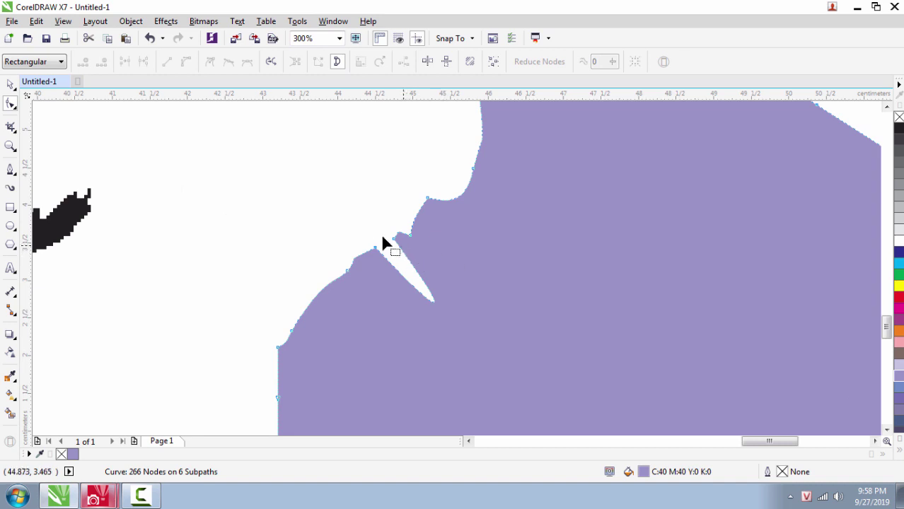
pyautogui.moveTo(382, 242); pyautogui.dragTo(417, 263)
pyautogui.press('Delete')
pyautogui.scroll(-3, 378, 277)
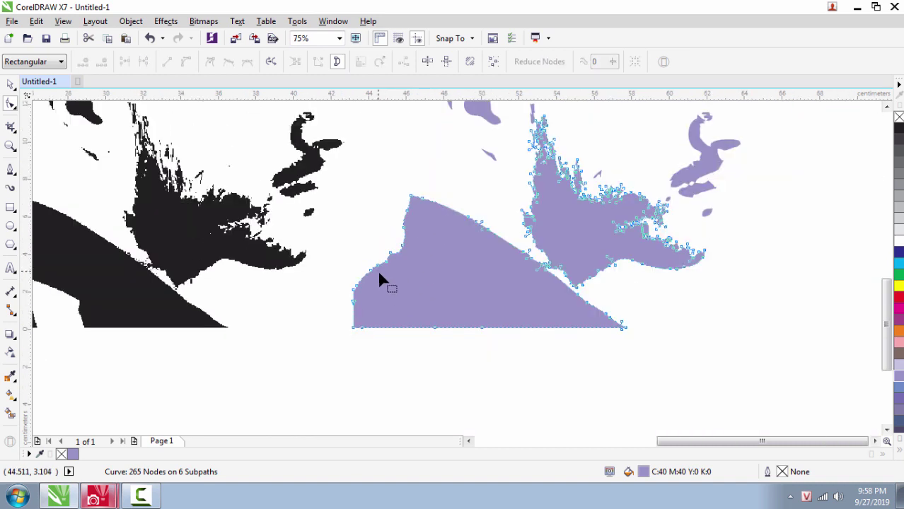
pyautogui.scroll(-1, 379, 281)
pyautogui.click(11, 84)
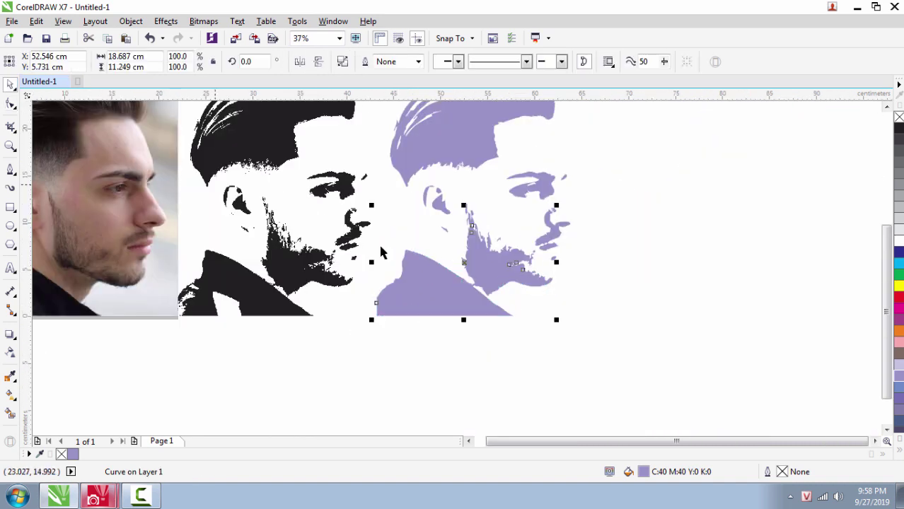
pyautogui.click(615, 308)
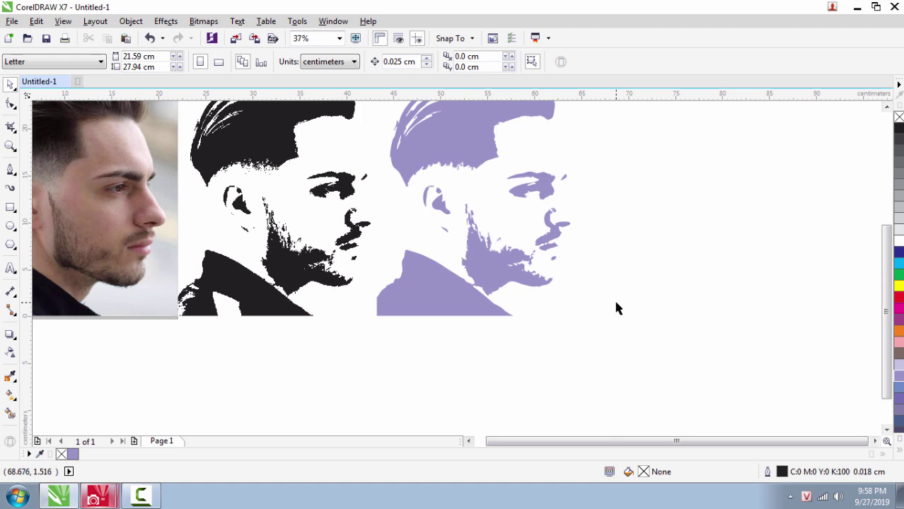
pyautogui.scroll(-1, 614, 304)
pyautogui.scroll(2, 535, 286)
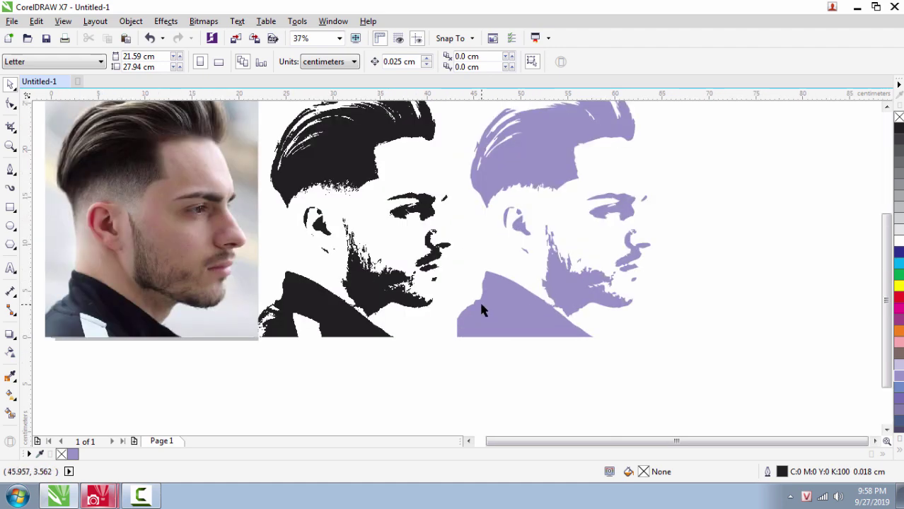
# Select all the traced pieces of the face, hair and jacket and group them
pyautogui.scroll(-1, 481, 310)
pyautogui.moveTo(634, 152); pyautogui.dragTo(447, 364)
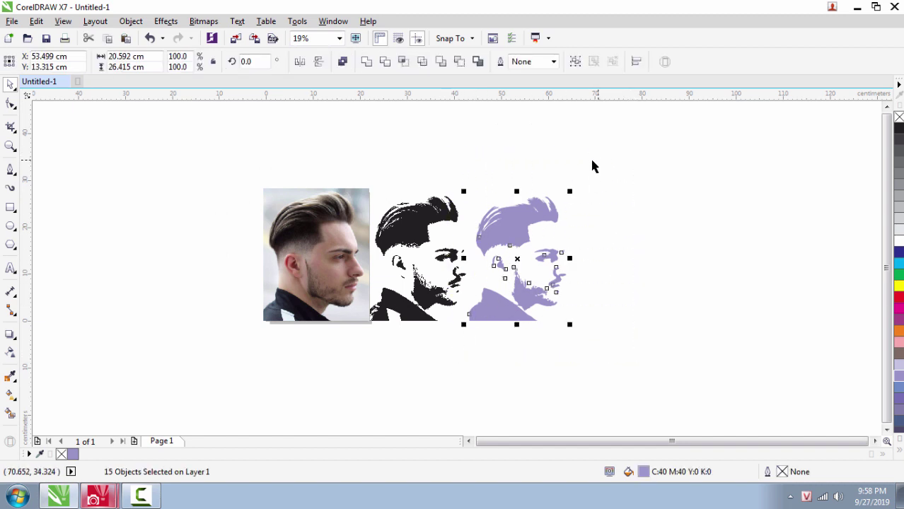
pyautogui.click(575, 62)
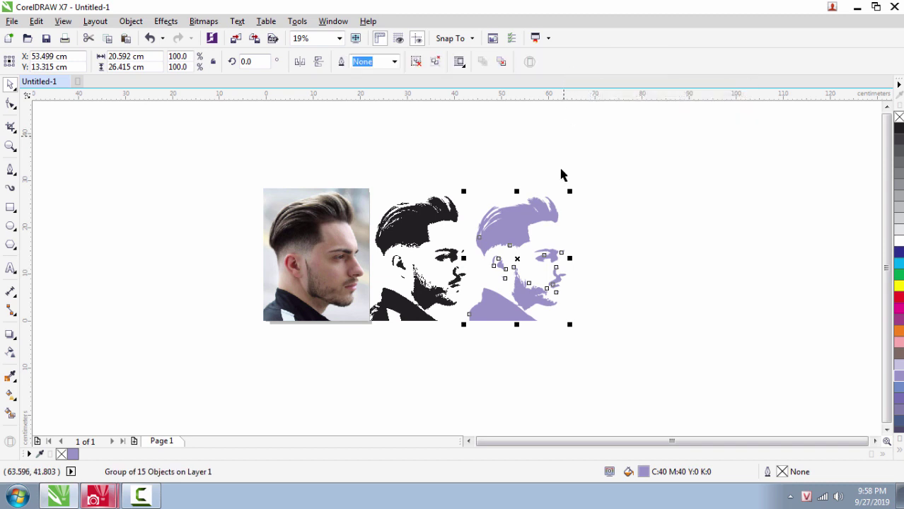
# Try an orange fill of C:0 M:60 Y:100 K:0 on the grouped tracing and deselect it
pyautogui.click(899, 332)
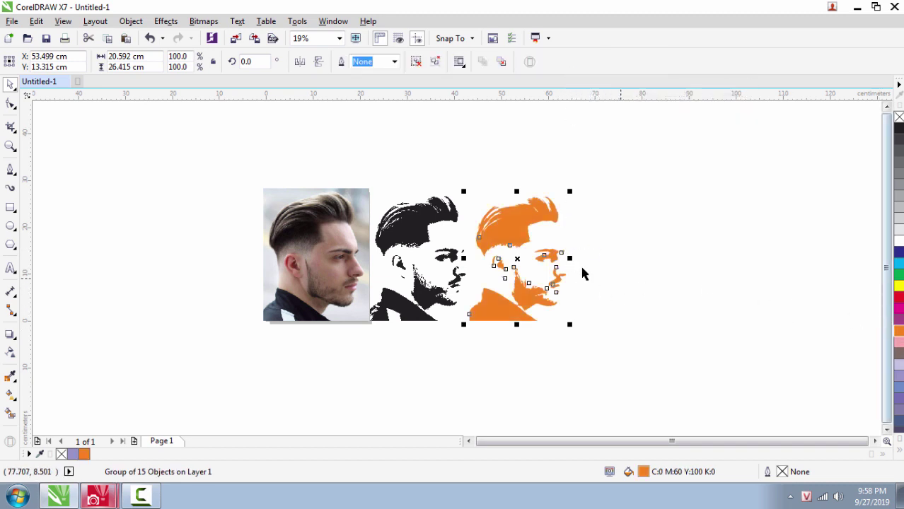
pyautogui.click(590, 271)
pyautogui.scroll(4, 556, 238)
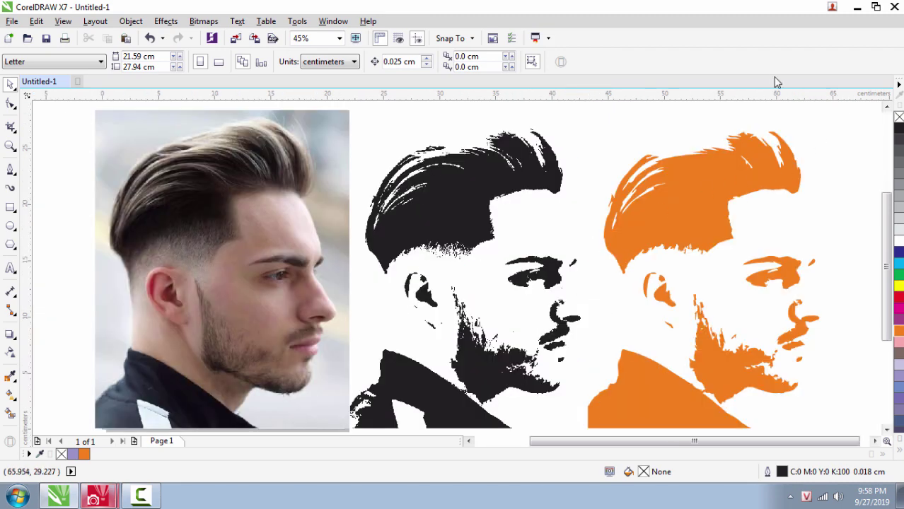
# Fill the grouped tracing with purple C:60 M:60 Y:0 K:0 and deselect it
pyautogui.click(723, 198)
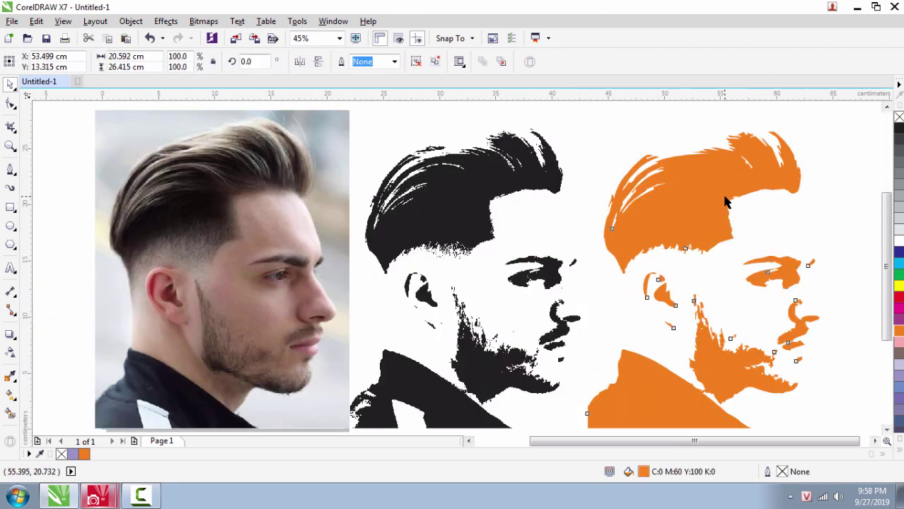
pyautogui.click(899, 400)
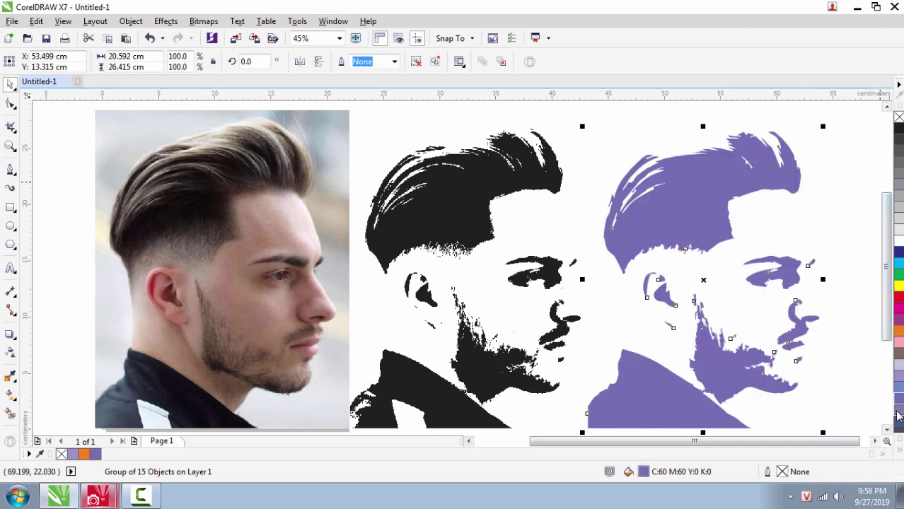
pyautogui.click(846, 124)
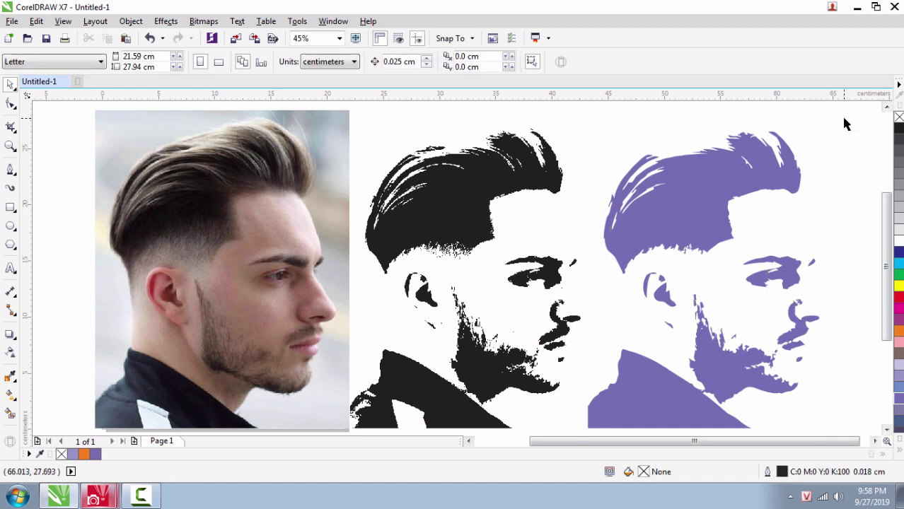